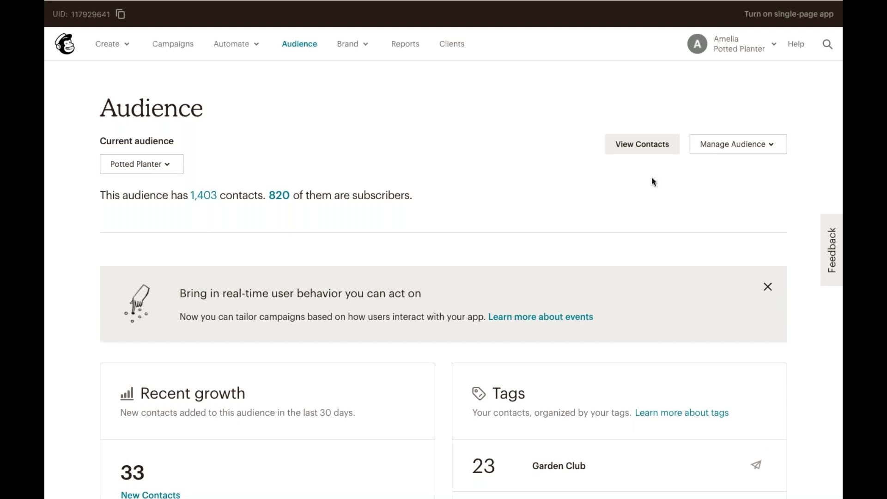
Step: Create a landing page named "Gift Cards" for the Potted Planter audience
scroll(652, 181, "up", 1)
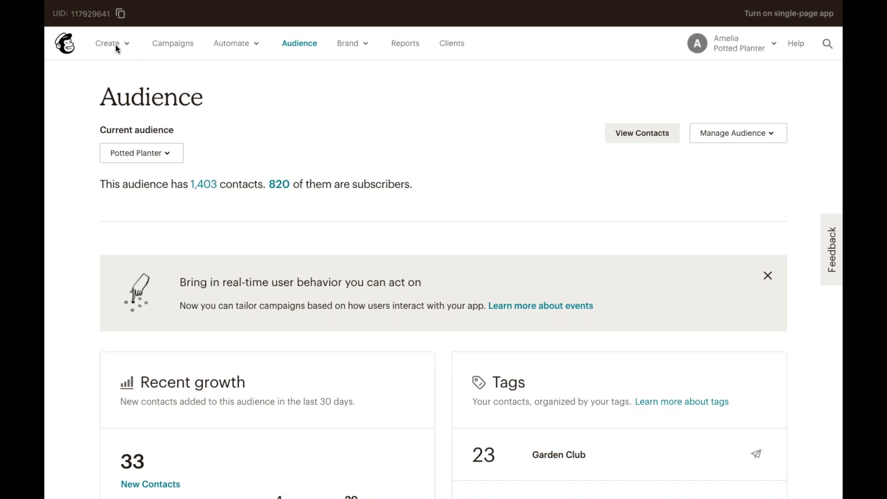
left_click(128, 46)
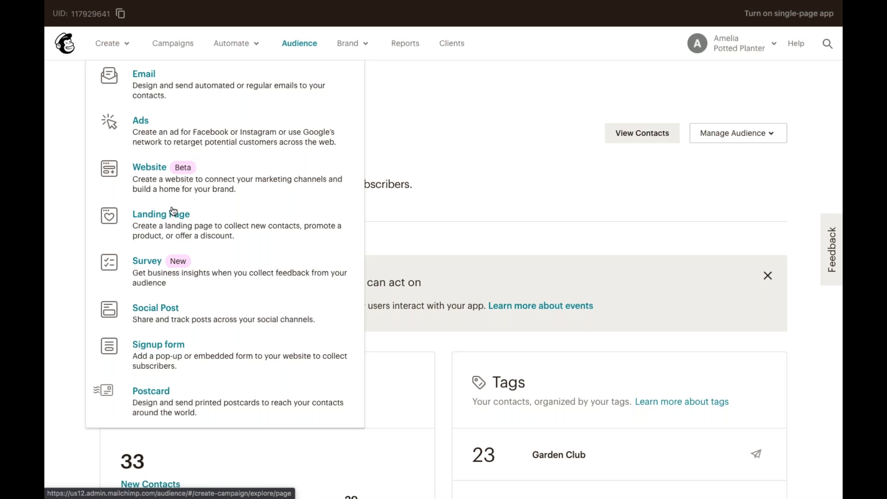
left_click(156, 220)
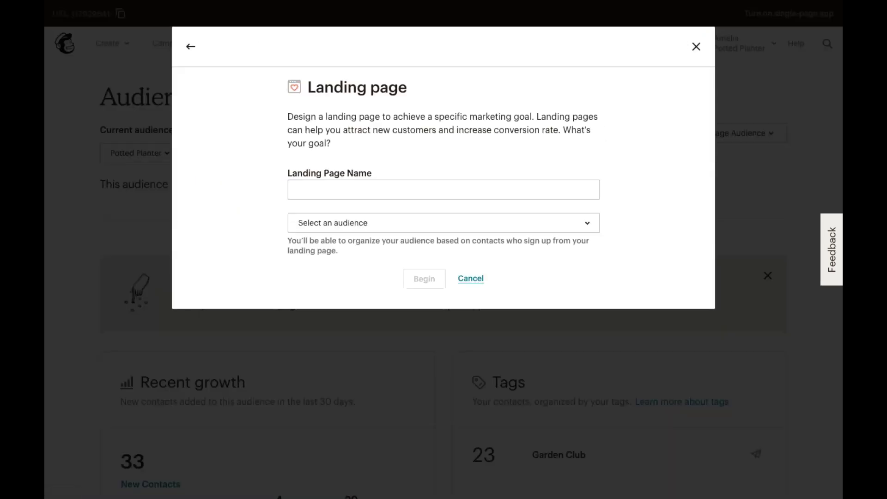
left_click(306, 186)
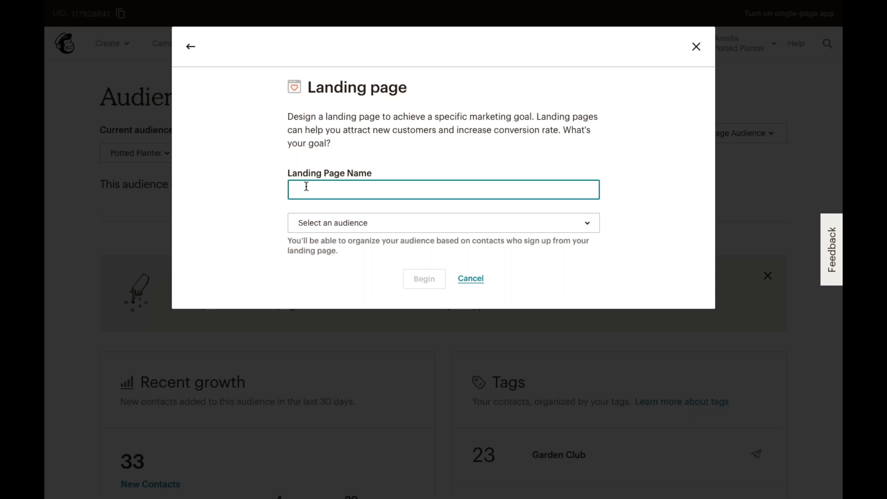
type("Gift Cards")
left_click(305, 229)
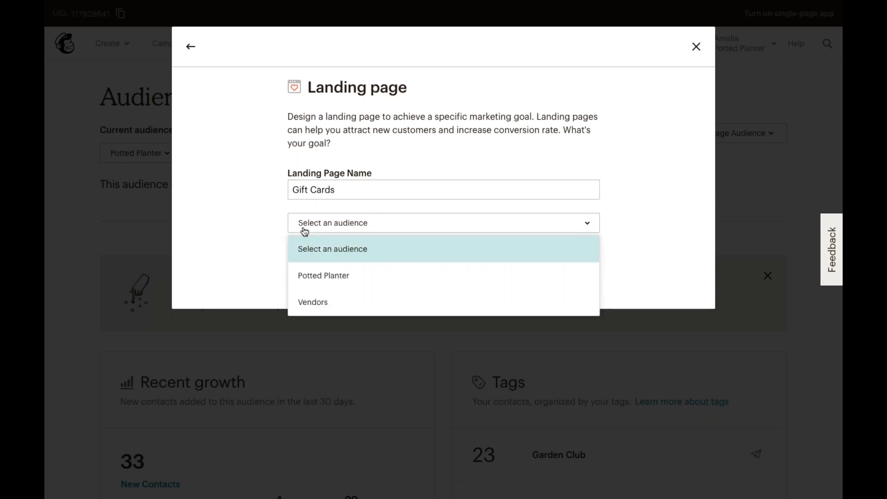
left_click(324, 282)
left_click(420, 278)
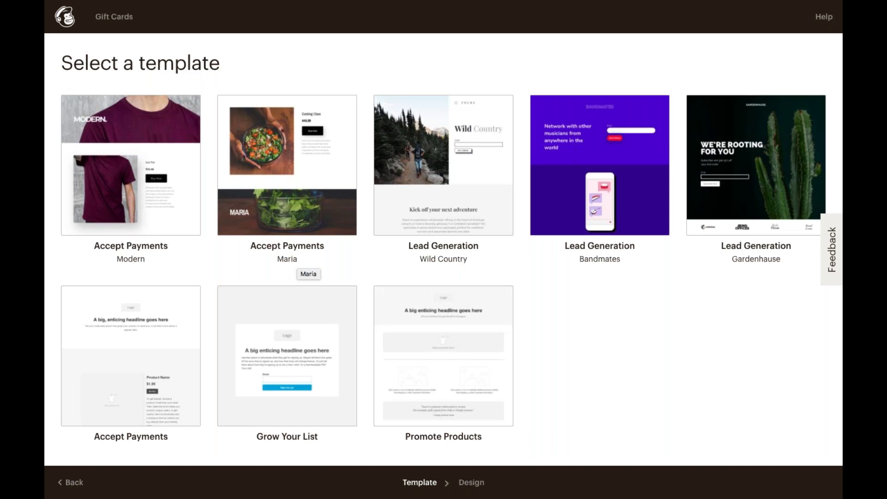
Step: Apply the Maria version of the Accept Payments template and look through its page content
left_click(296, 220)
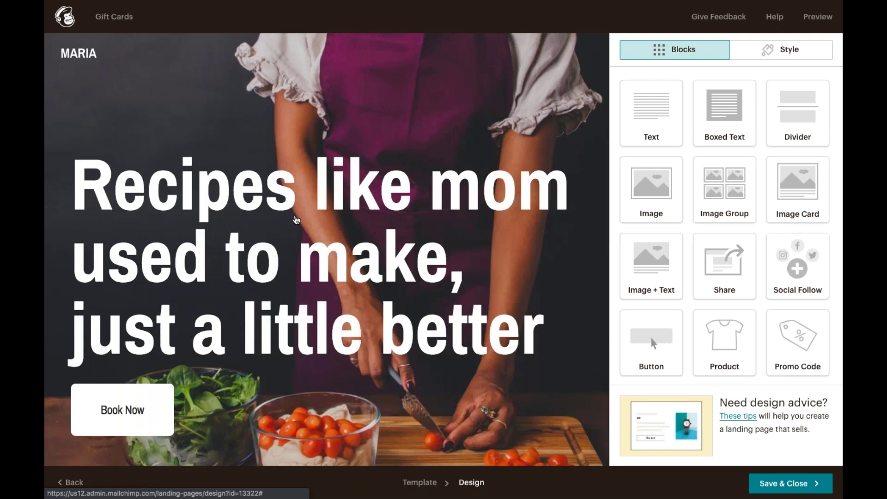
scroll(296, 220, "down", 1)
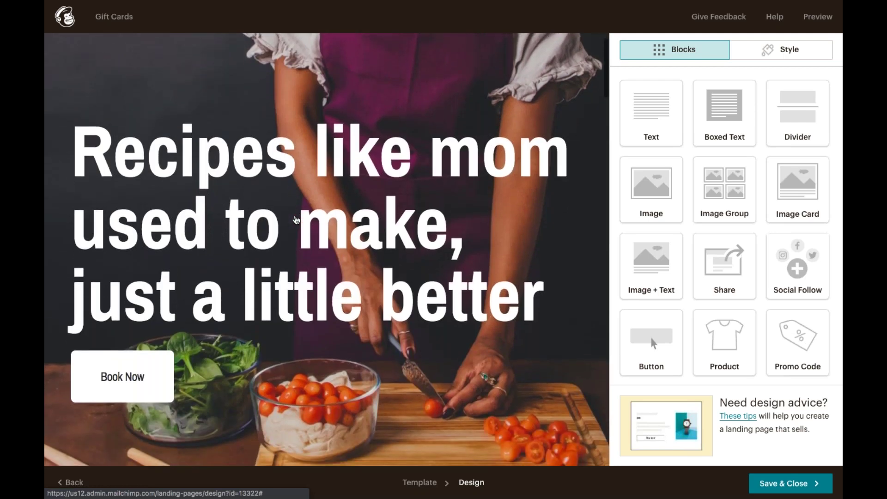
scroll(296, 220, "down", 5)
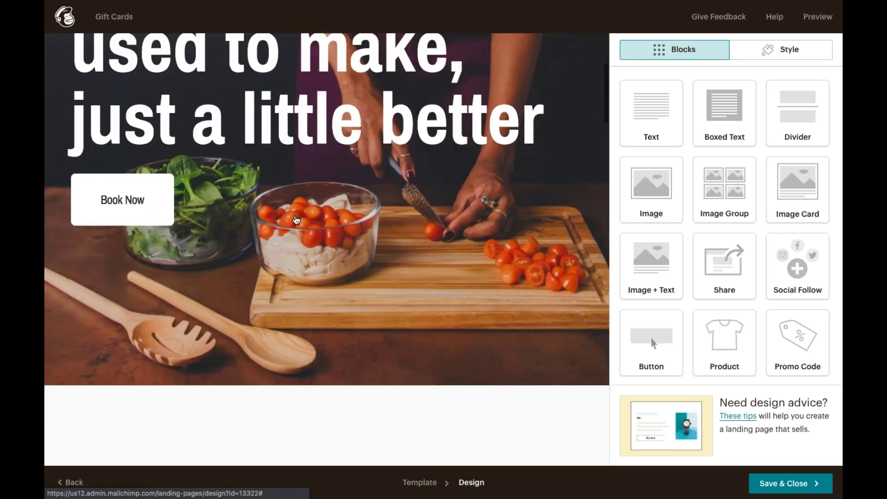
scroll(296, 220, "down", 5)
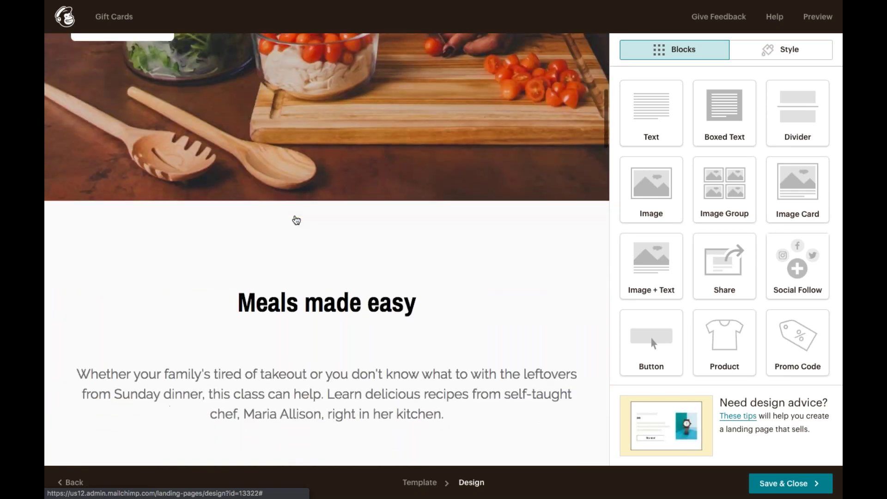
scroll(297, 220, "down", 4)
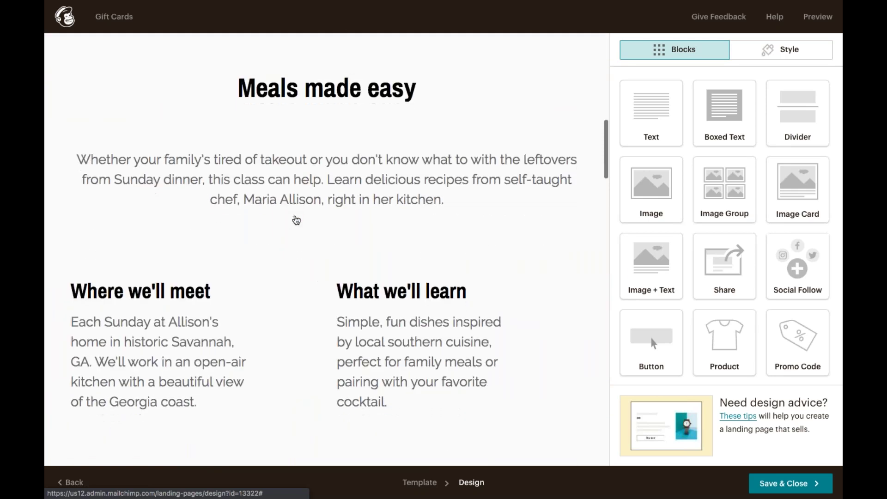
scroll(296, 220, "down", 1)
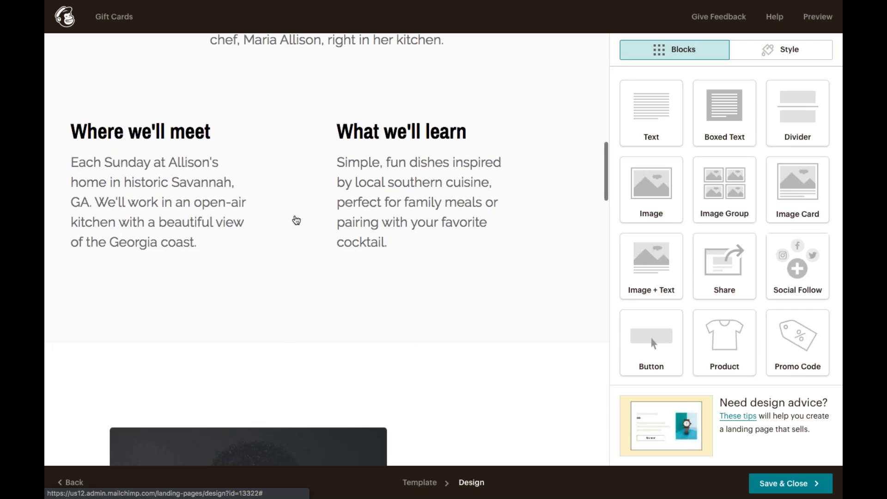
scroll(296, 220, "down", 6)
scroll(296, 219, "down", 6)
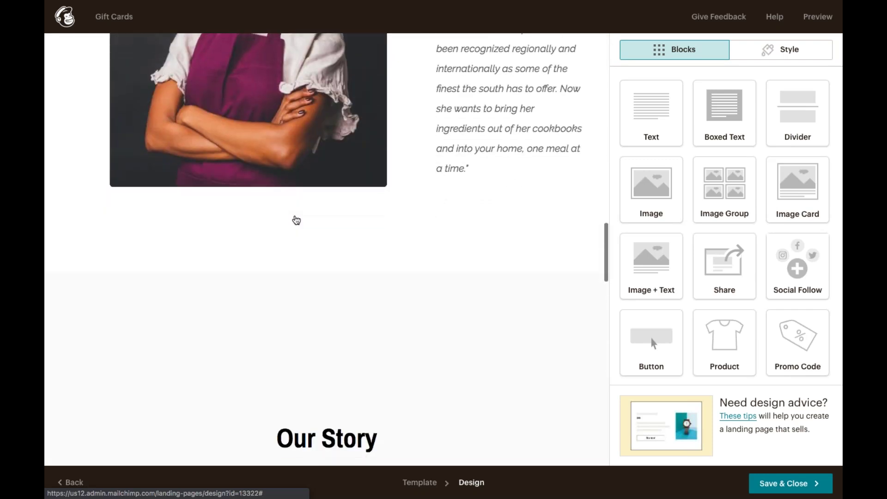
scroll(296, 220, "up", 15)
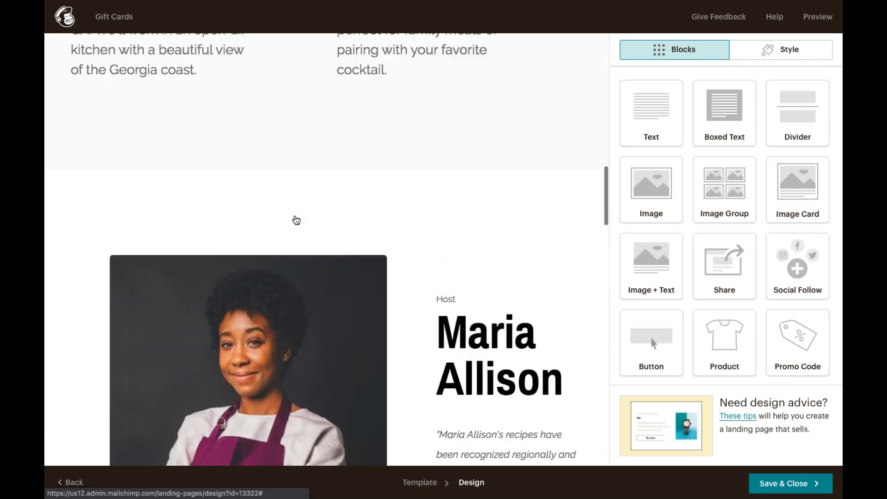
scroll(296, 219, "up", 10)
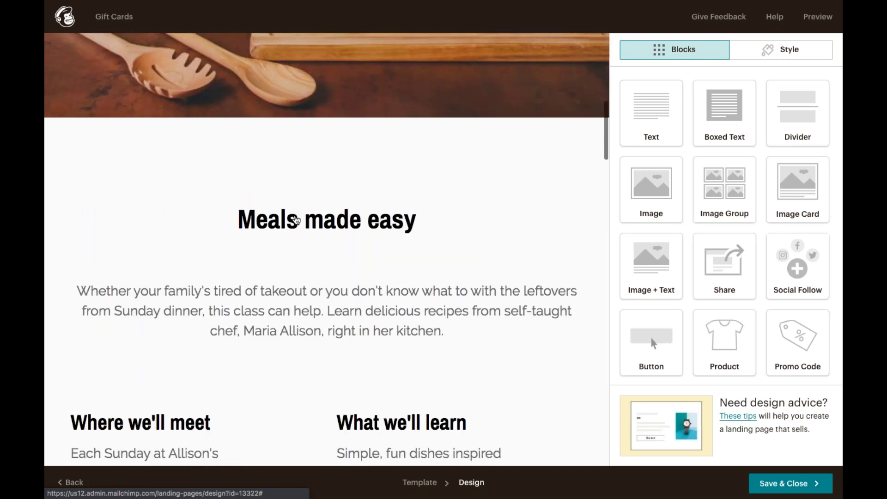
scroll(296, 220, "up", 2)
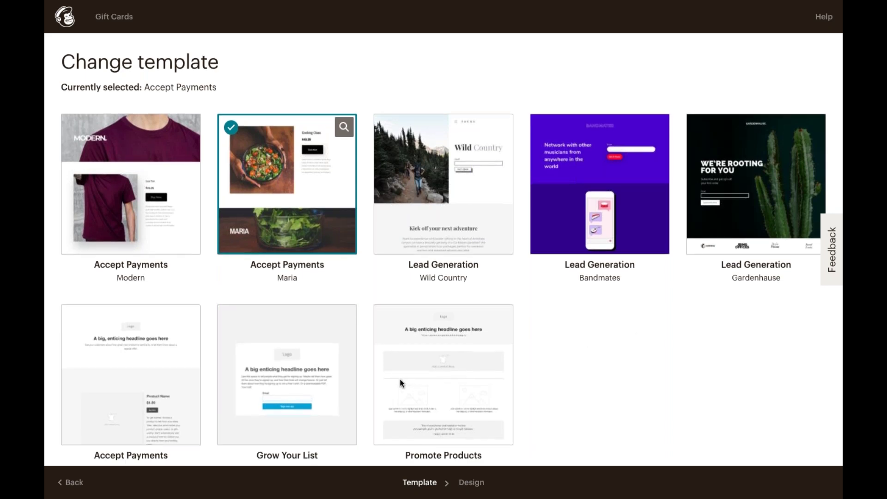
Step: Change the landing page template to Grow Your List, accepting the loss of the current content
scroll(400, 383, "down", 1)
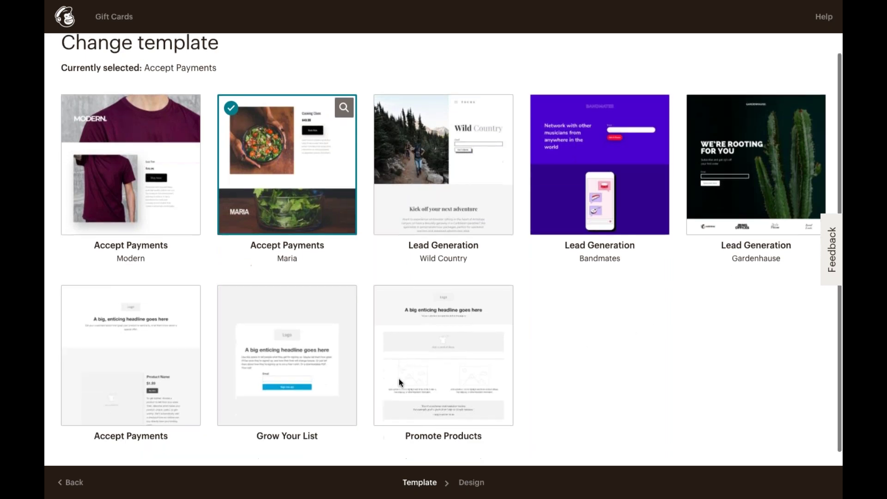
left_click(307, 357)
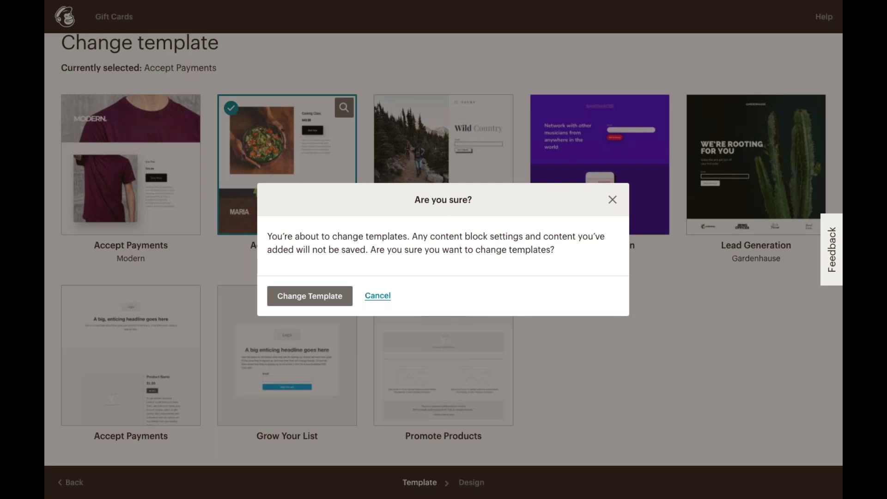
left_click(308, 297)
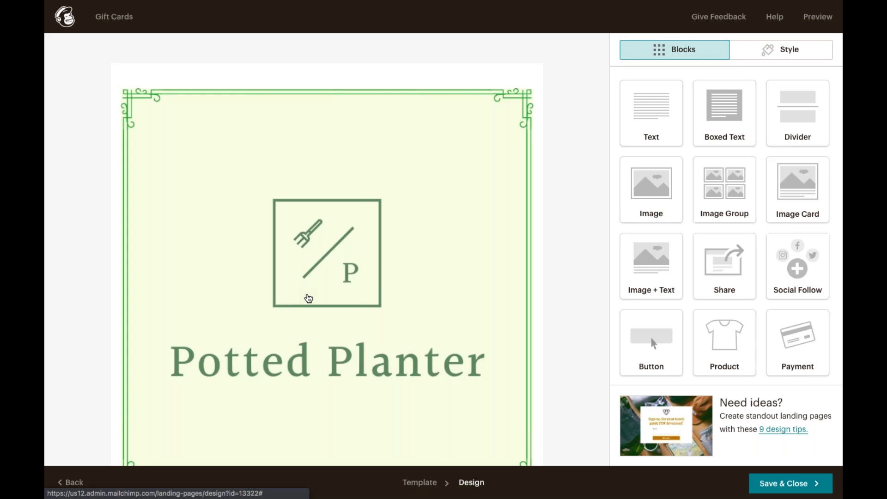
Step: Replace the default logo image with the transparent Potted Planter logo, TransparentLogo.png, and reduce its display size slightly below 100%
left_click(321, 335)
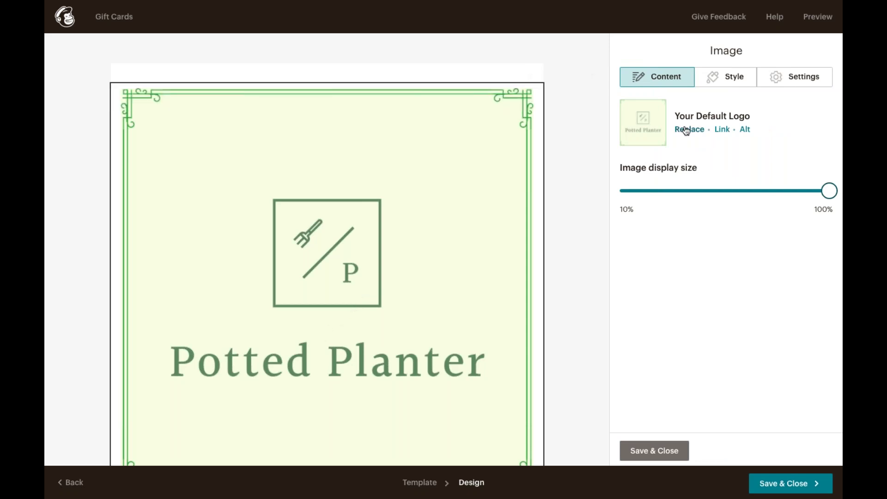
left_click(689, 130)
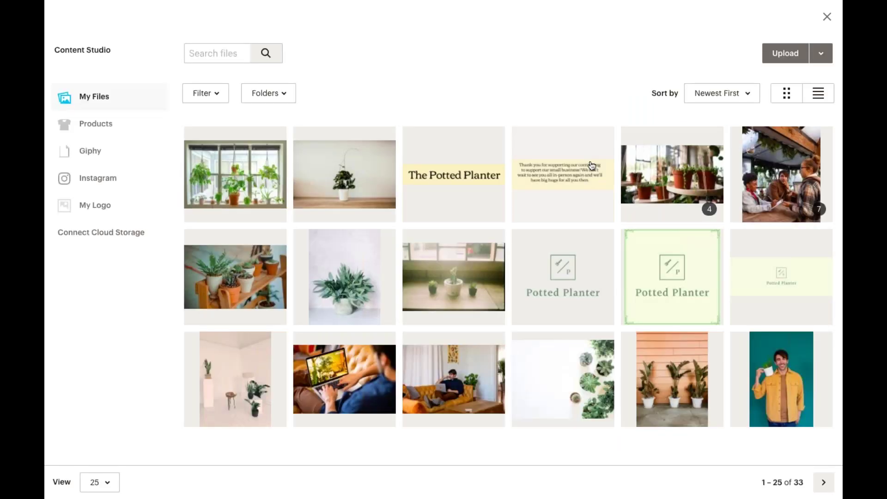
scroll(513, 279, "down", 1)
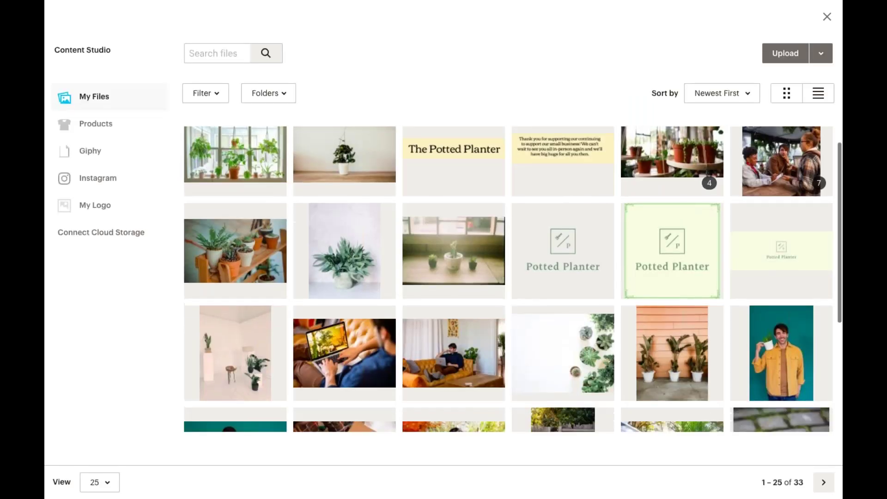
scroll(512, 279, "down", 3)
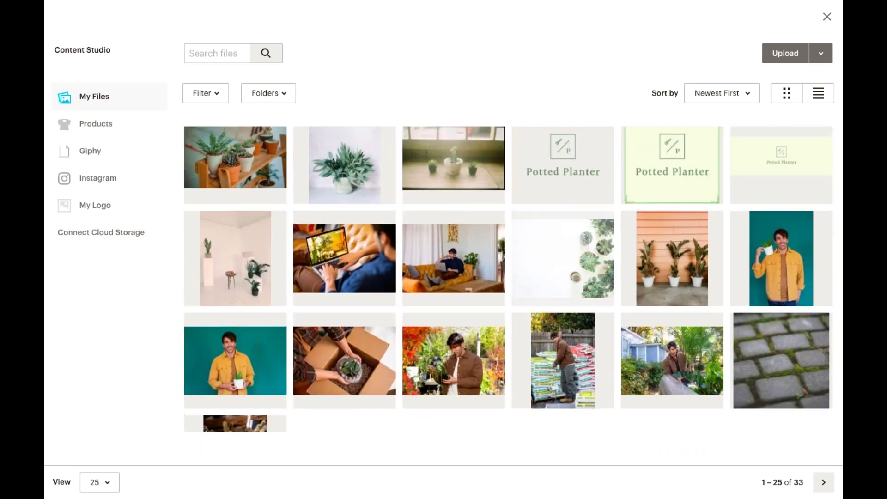
scroll(564, 245, "up", 1)
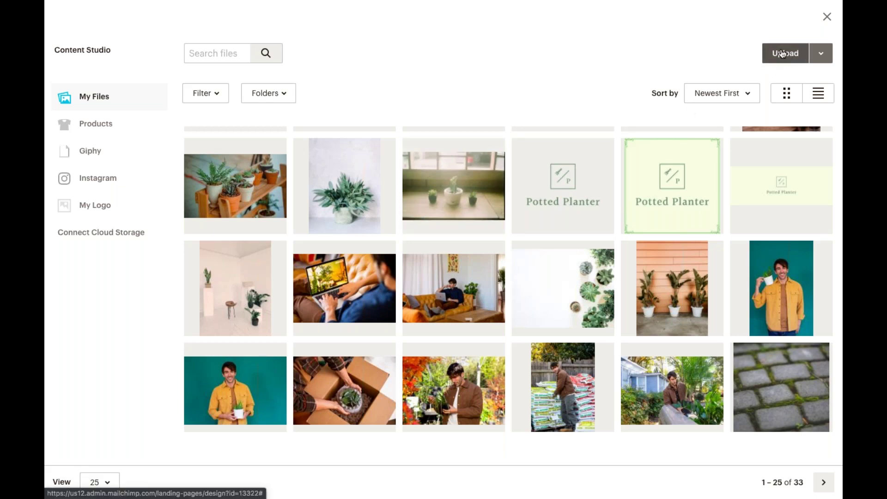
left_click(580, 187)
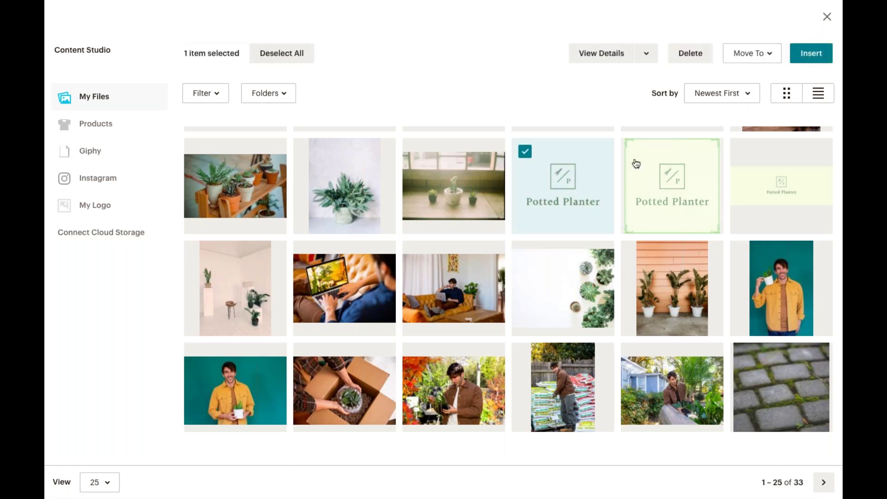
left_click(793, 59)
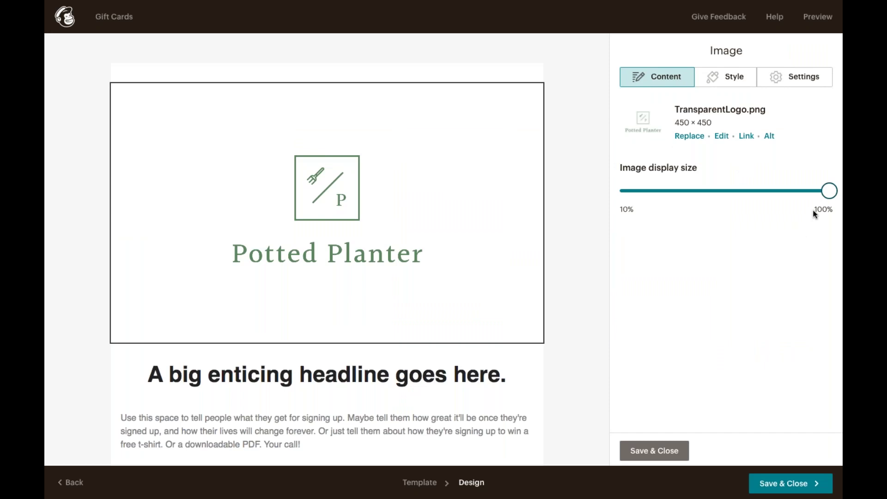
left_click_drag(829, 195, 791, 196)
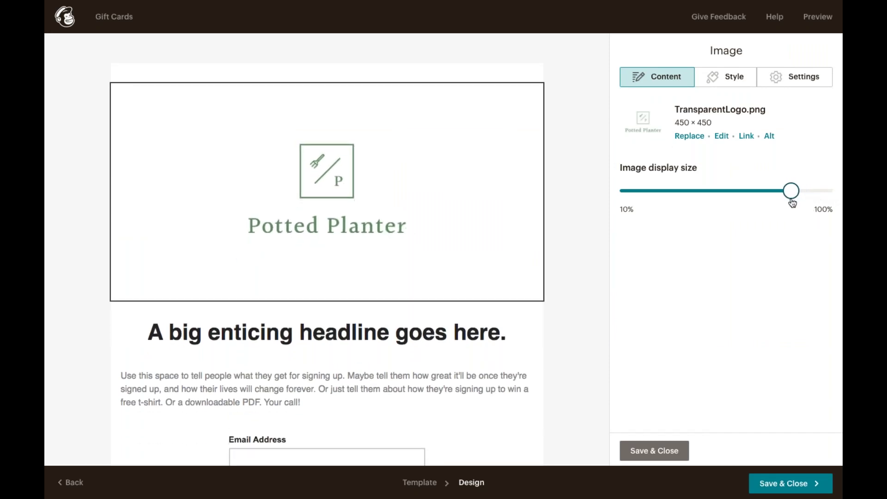
left_click(659, 445)
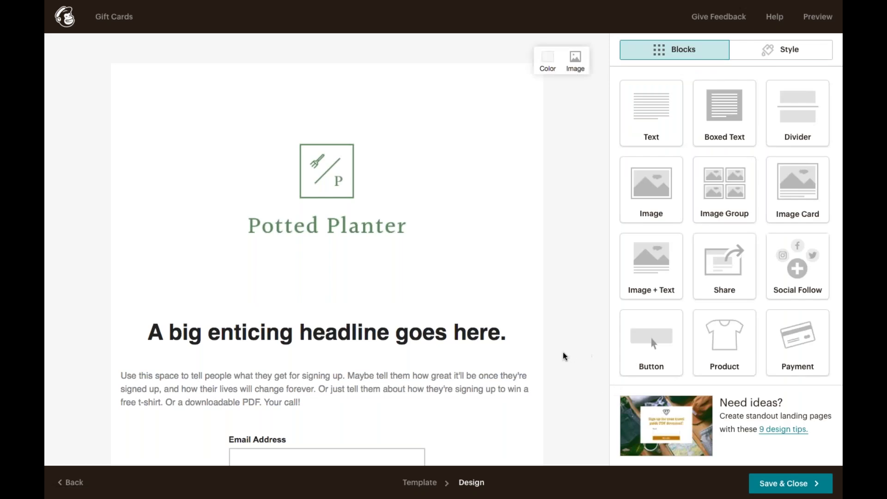
Step: Delete the signup form block containing the email address field and Subscribe button
scroll(515, 373, "down", 1)
scroll(516, 373, "down", 2)
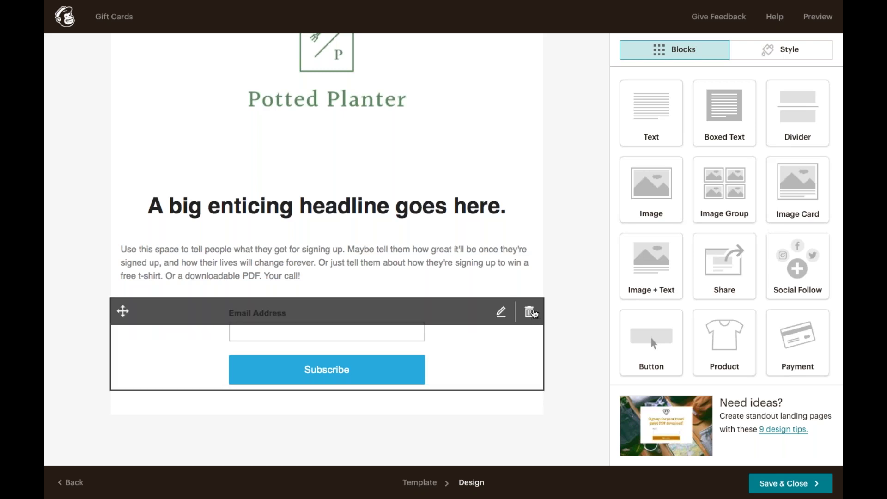
left_click(529, 313)
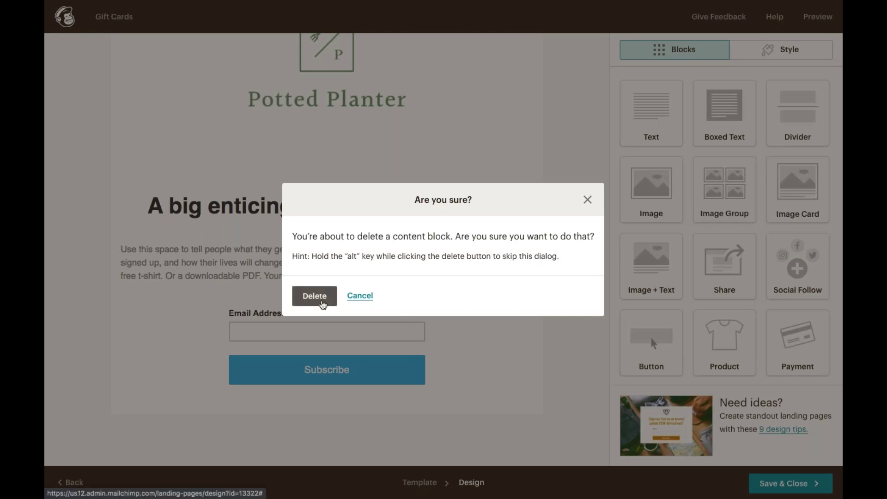
left_click(314, 296)
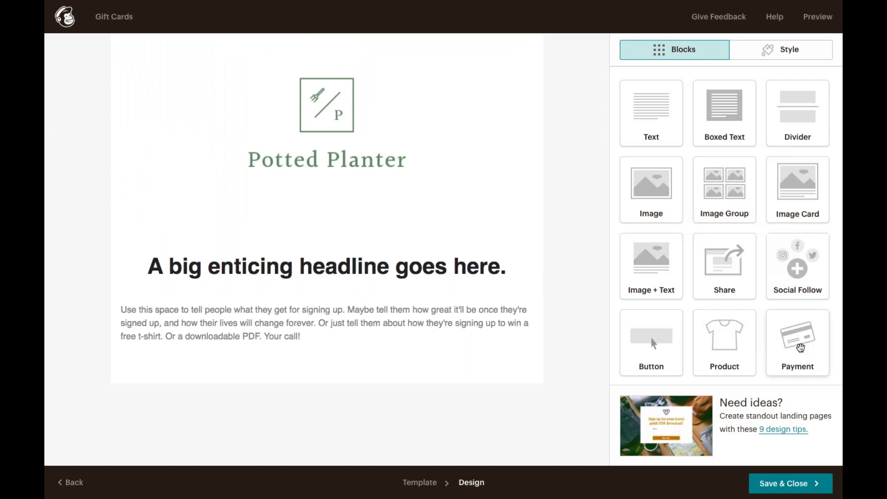
Step: Add a Payment block below the body paragraph and insert the Potted Planter Gift Card product into it
left_click_drag(799, 346, 467, 347)
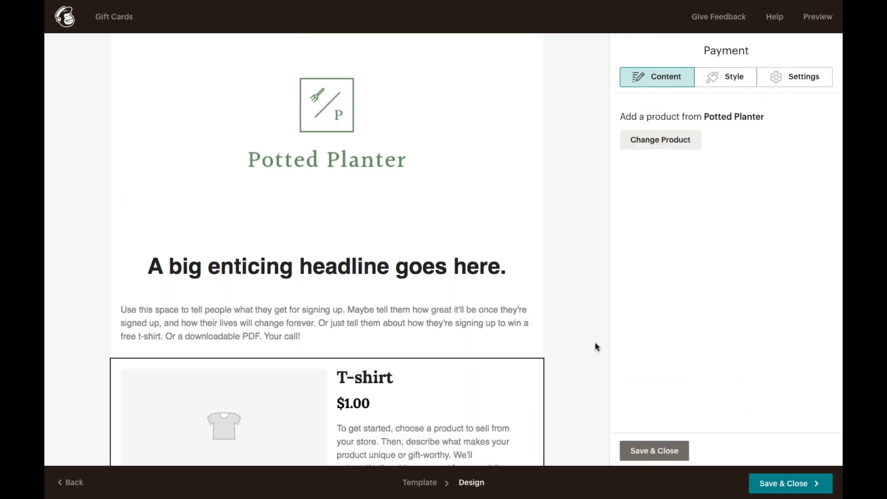
scroll(584, 351, "down", 2)
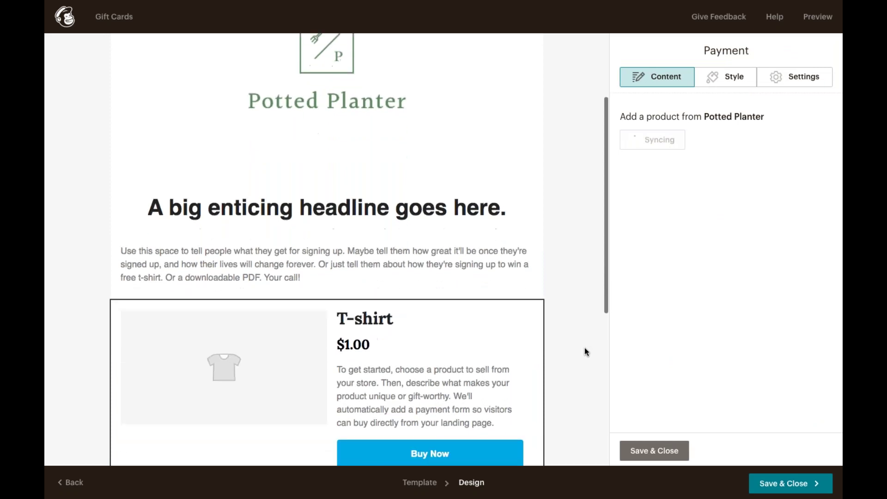
scroll(584, 348, "down", 1)
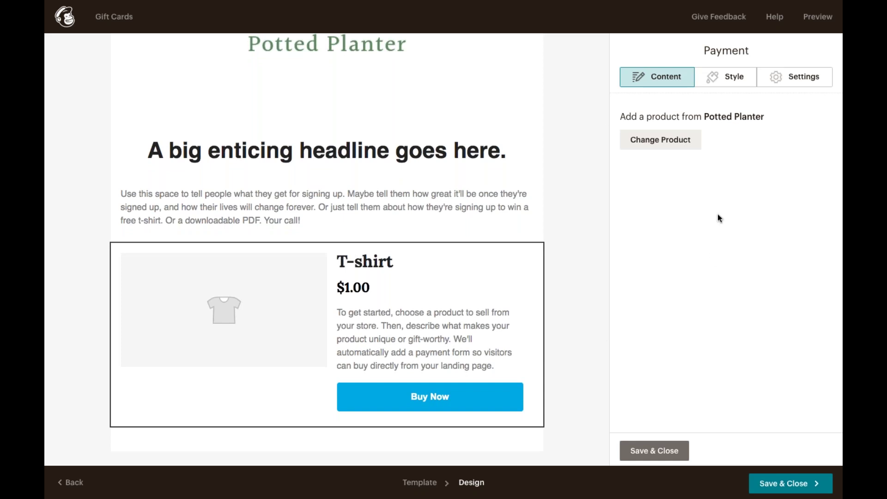
left_click(685, 144)
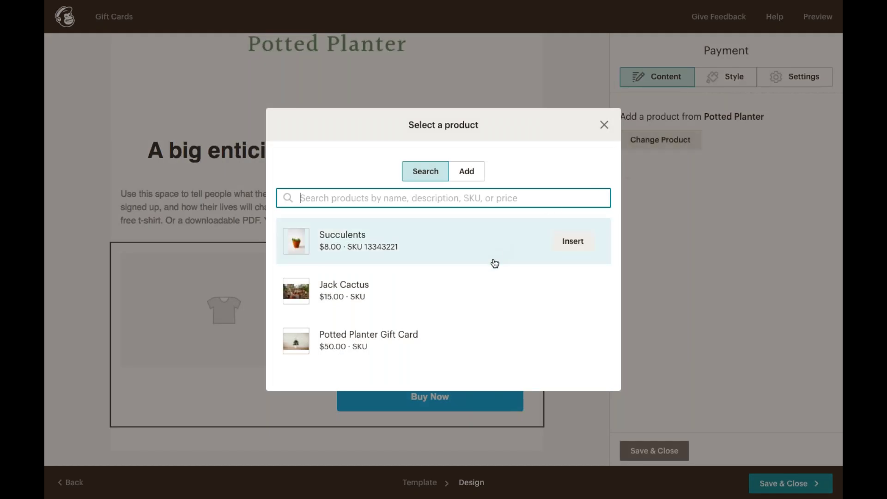
mouse_move(484, 285)
mouse_move(466, 332)
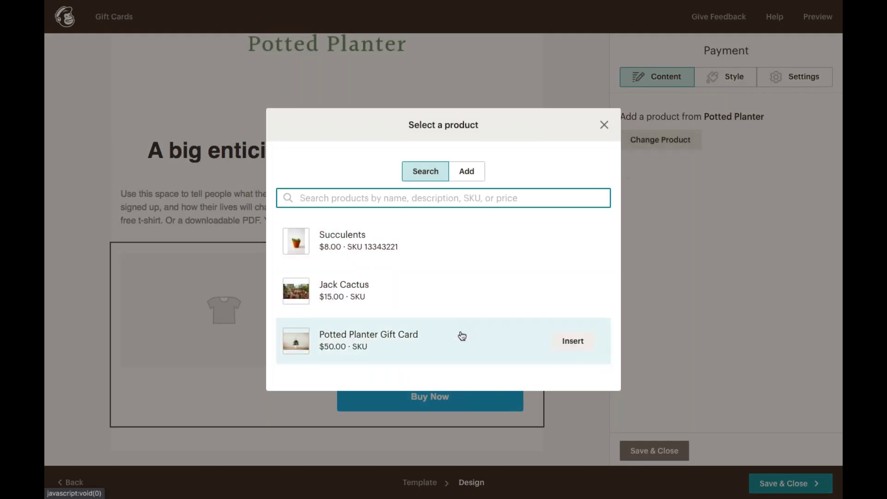
left_click(462, 336)
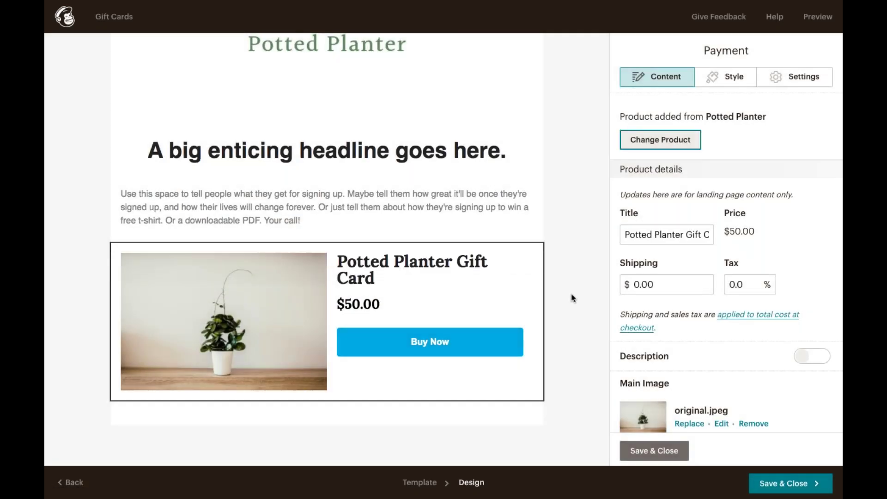
Step: Enable the product description for the gift card payment block and look through its remaining content settings
scroll(677, 257, "down", 1)
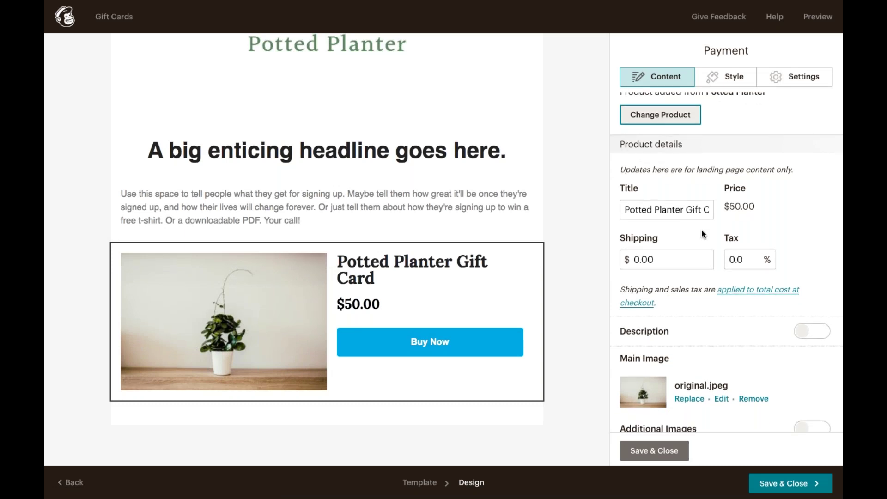
left_click_drag(683, 210, 619, 215)
left_click(650, 255)
scroll(698, 286, "down", 2)
left_click(815, 272)
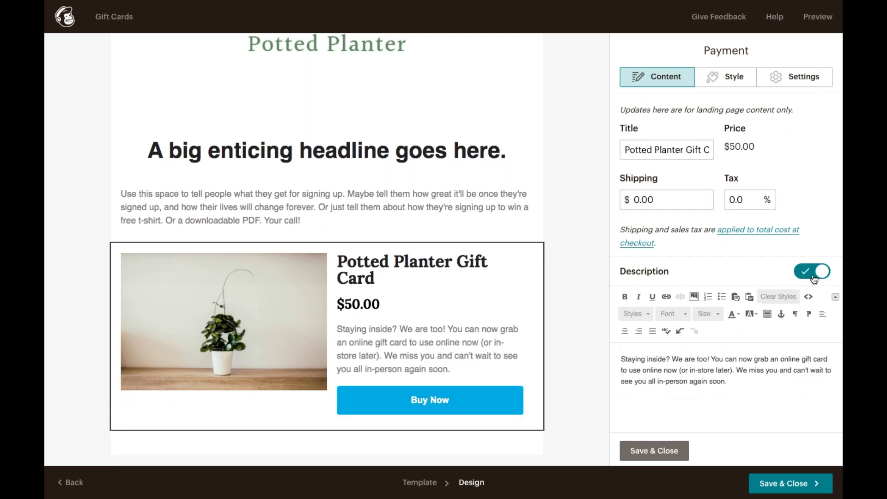
scroll(745, 326, "down", 1)
scroll(745, 326, "down", 4)
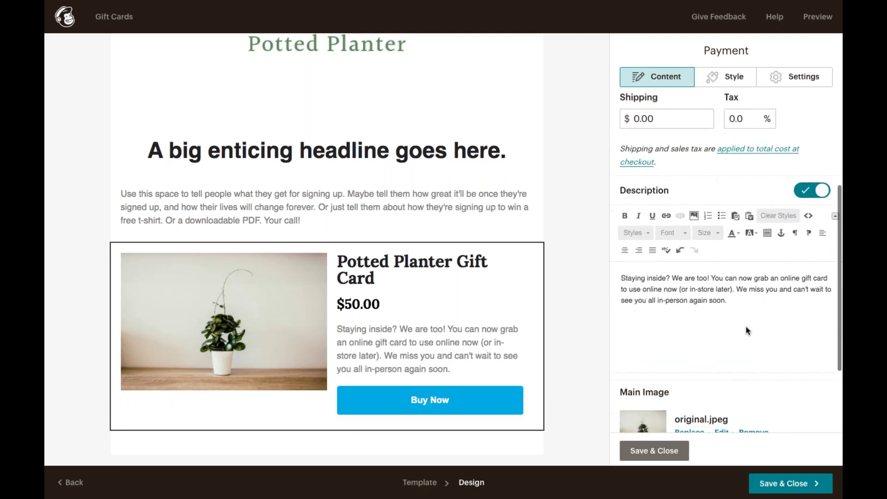
scroll(746, 326, "up", 5)
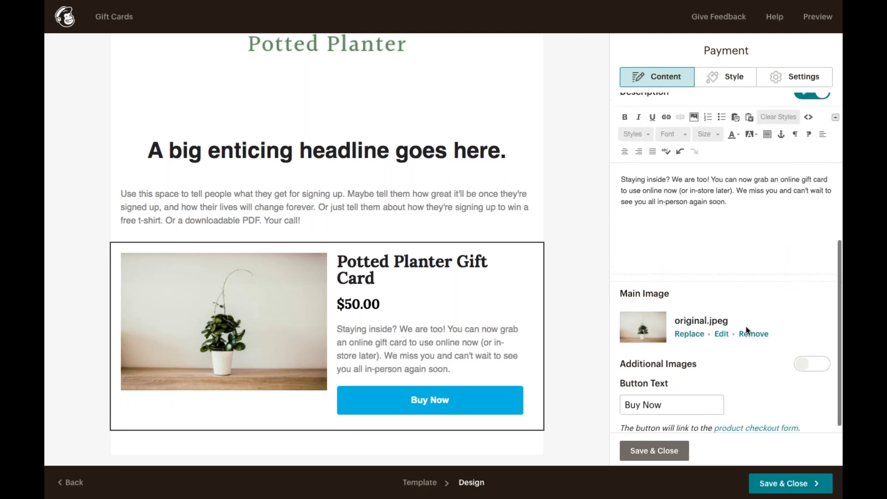
Step: Set the background color of the payment block's Buy Now button to #d8eacc
left_click(738, 84)
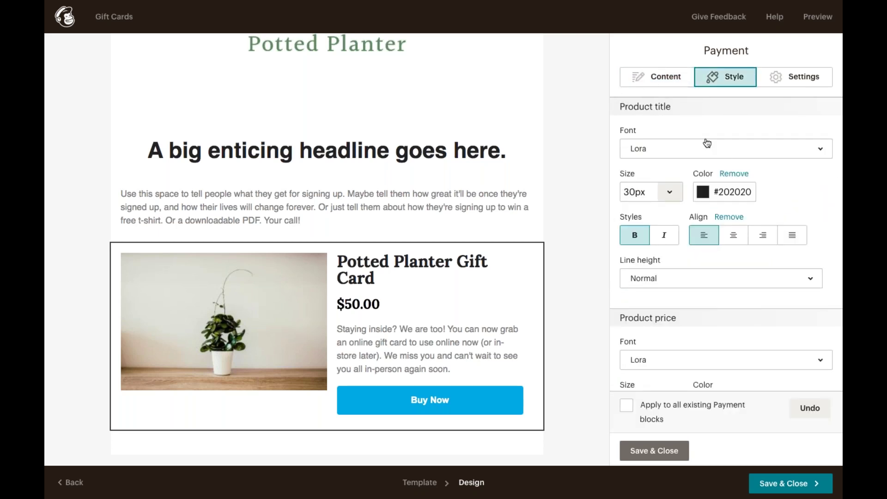
scroll(714, 174, "down", 3)
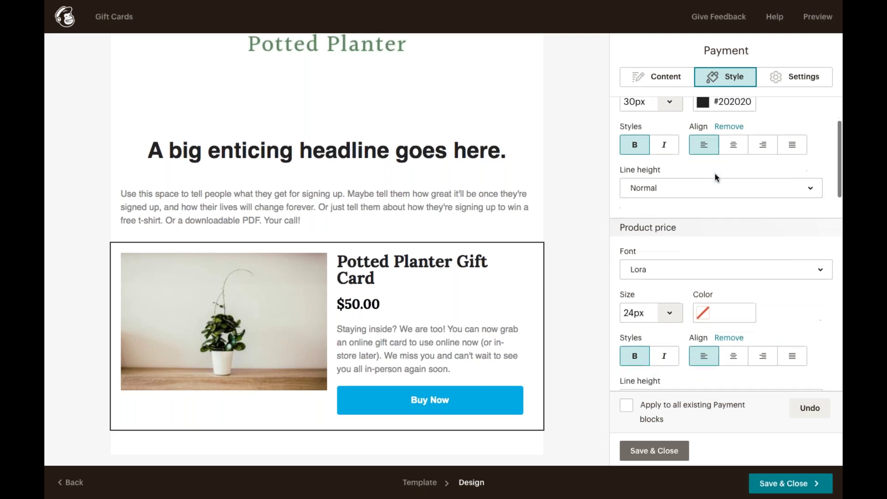
scroll(714, 174, "down", 5)
scroll(726, 241, "down", 7)
scroll(726, 244, "down", 8)
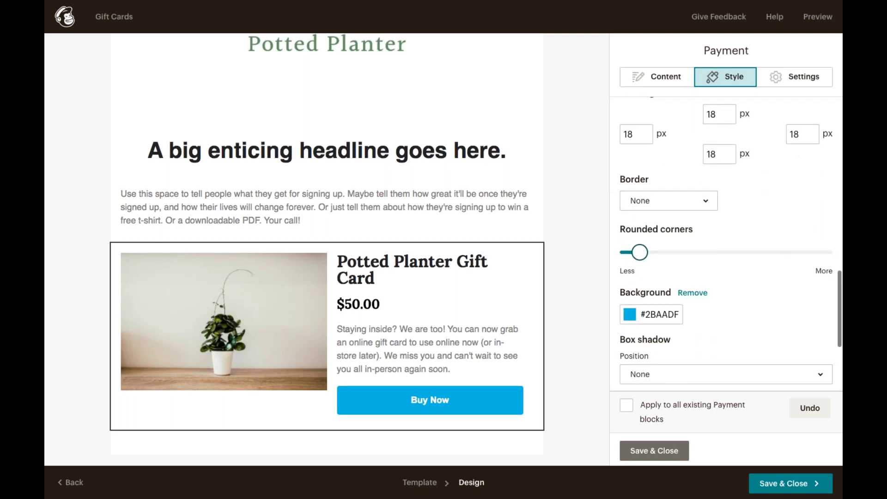
left_click(630, 314)
scroll(649, 369, "down", 3)
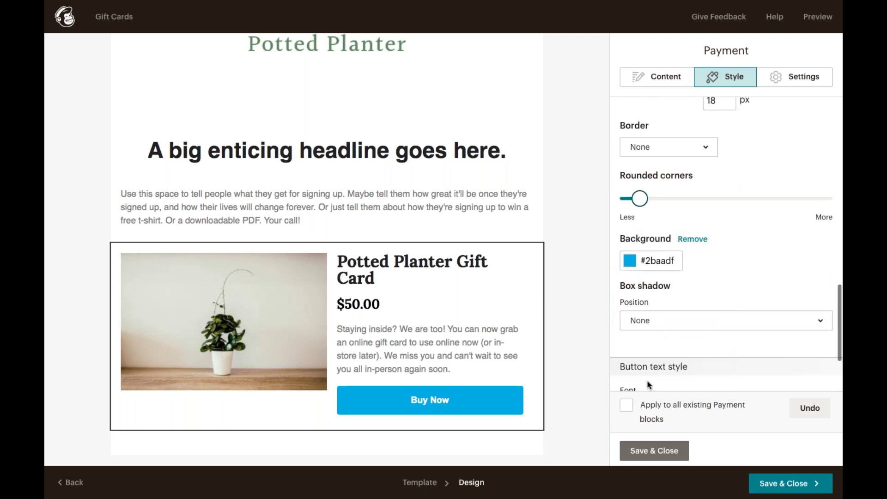
left_click(628, 258)
left_click(646, 348)
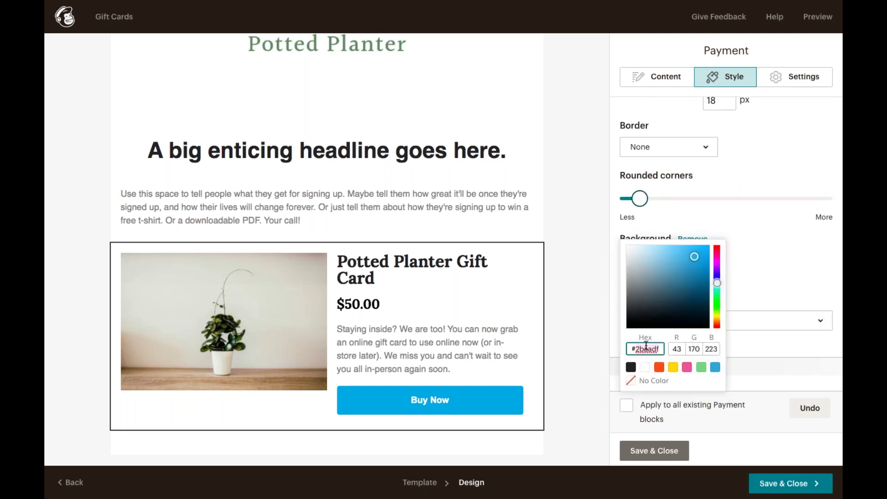
key("ctrl+a")
type("#d8eacc")
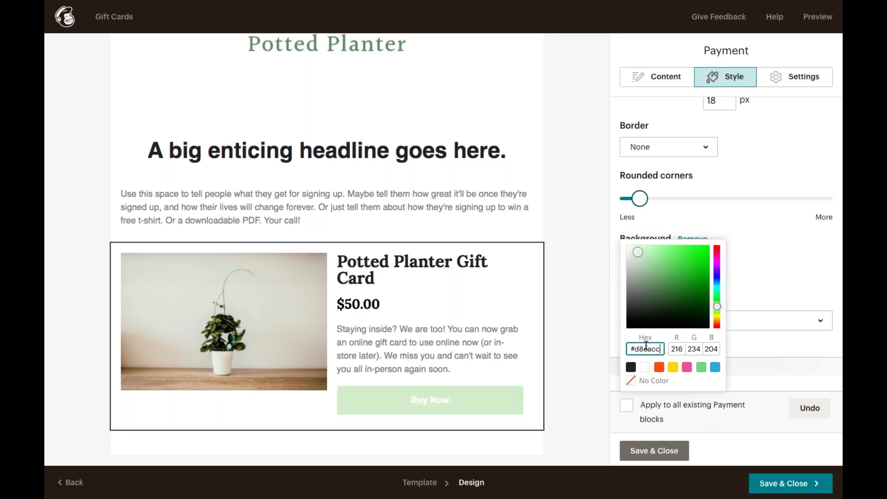
left_click(731, 292)
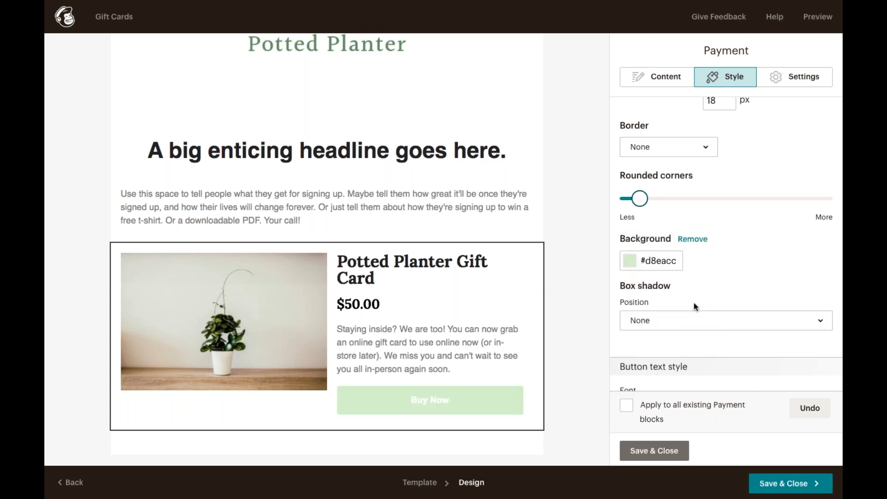
Step: Set the Buy Now button's text color to #3c693a, then save and close the payment block
scroll(697, 301, "down", 1)
scroll(693, 300, "down", 2)
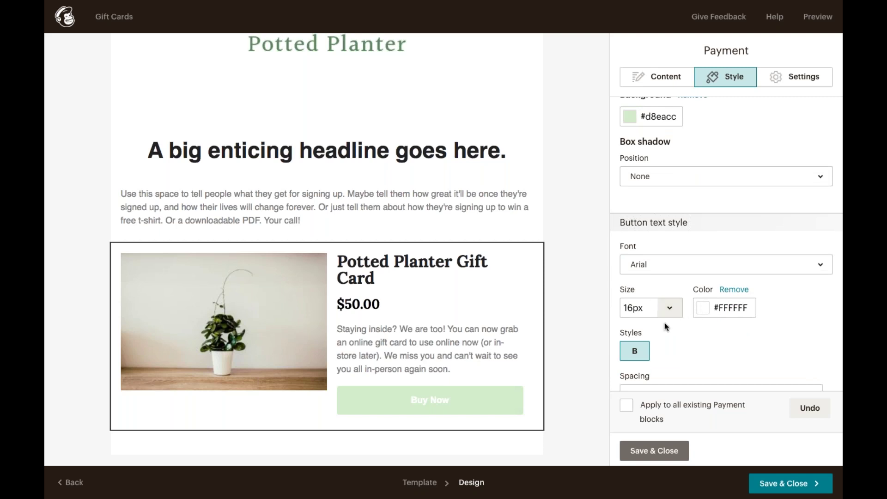
left_click(708, 305)
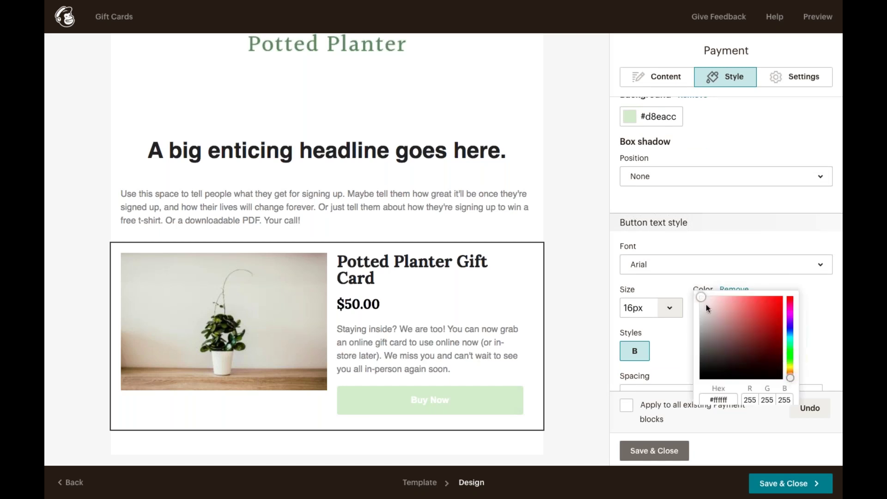
scroll(726, 367, "down", 1)
left_click(725, 371)
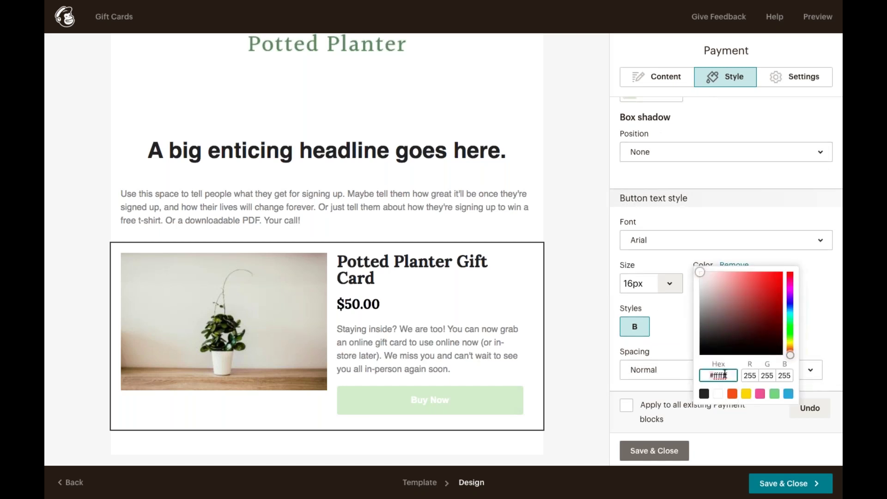
type("#31")
type("c693")
type("a")
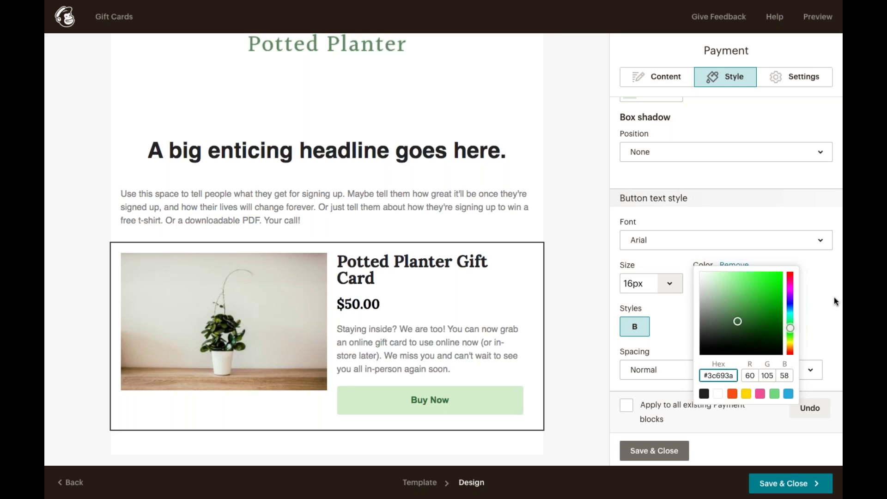
left_click(833, 299)
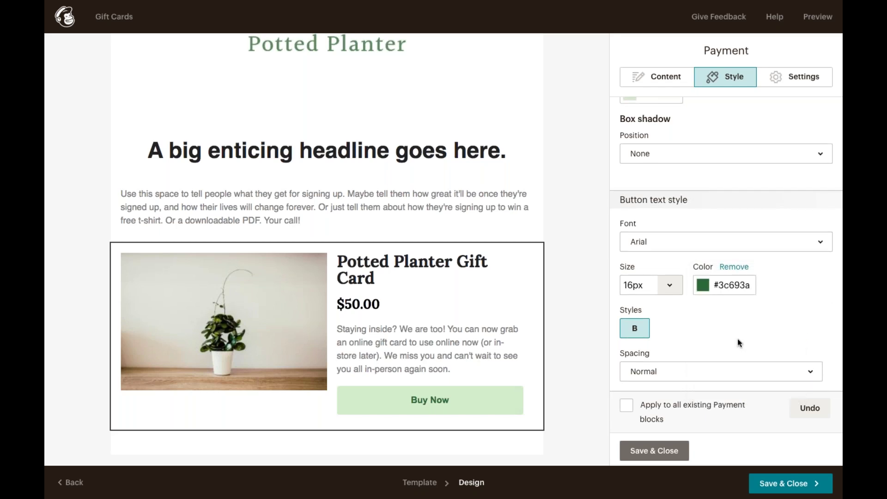
left_click(654, 450)
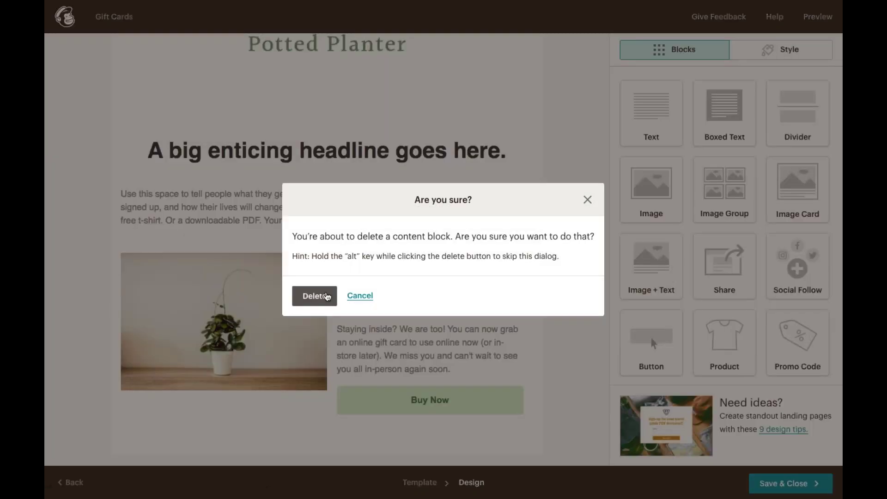
Step: Delete the body paragraph block under the headline and move the headline block below the gift card payment block
left_click(327, 297)
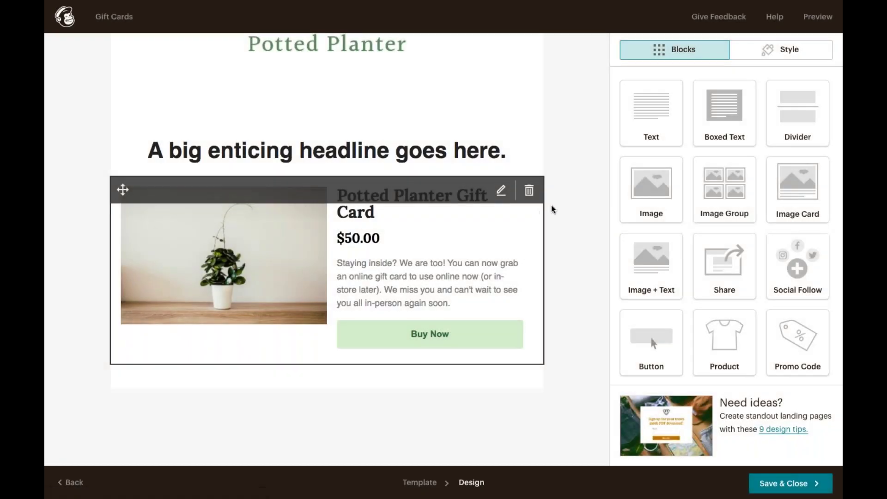
scroll(564, 201, "up", 1)
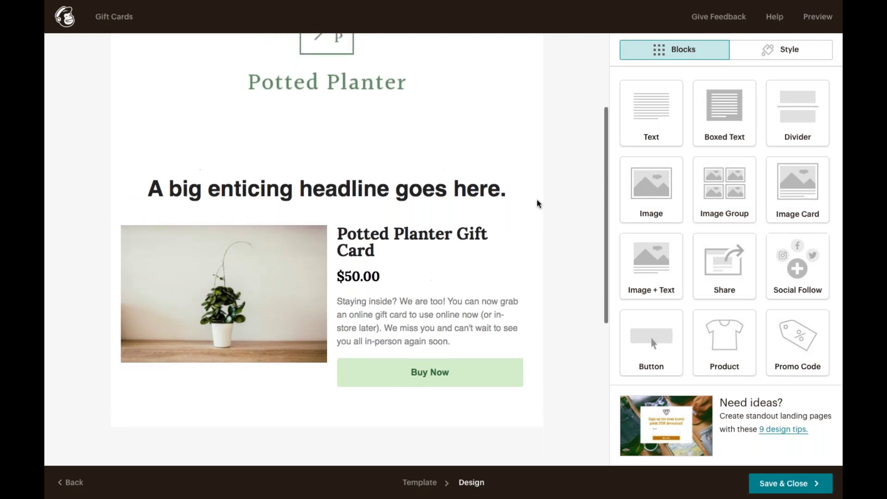
left_click_drag(123, 180, 121, 366)
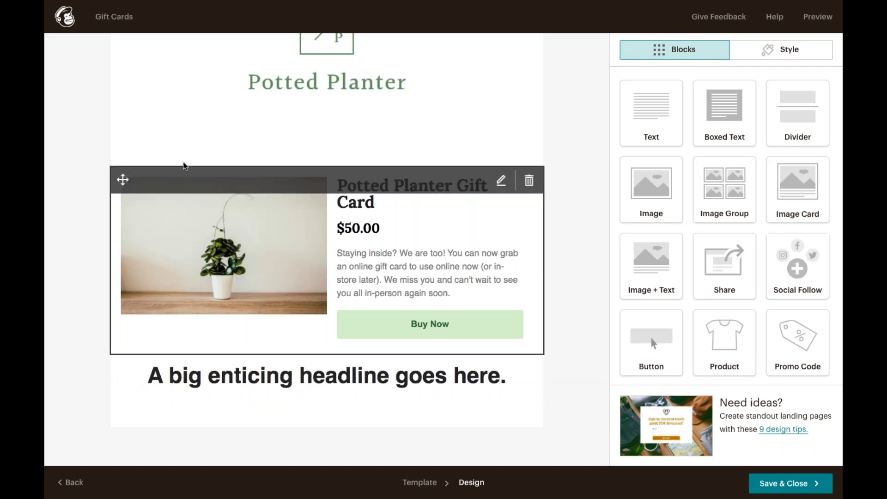
Step: Replace the placeholder headline text with "Thanks for your continued support!" and save the text block
left_click(157, 381)
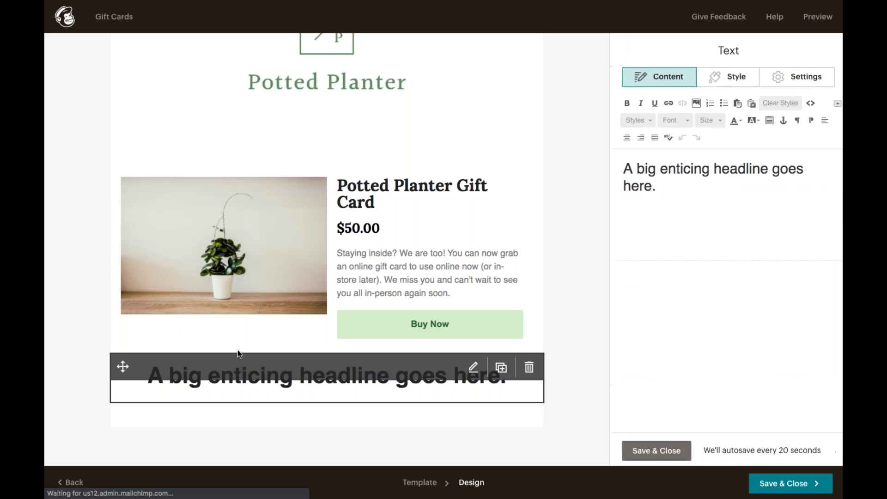
left_click_drag(669, 195, 609, 164)
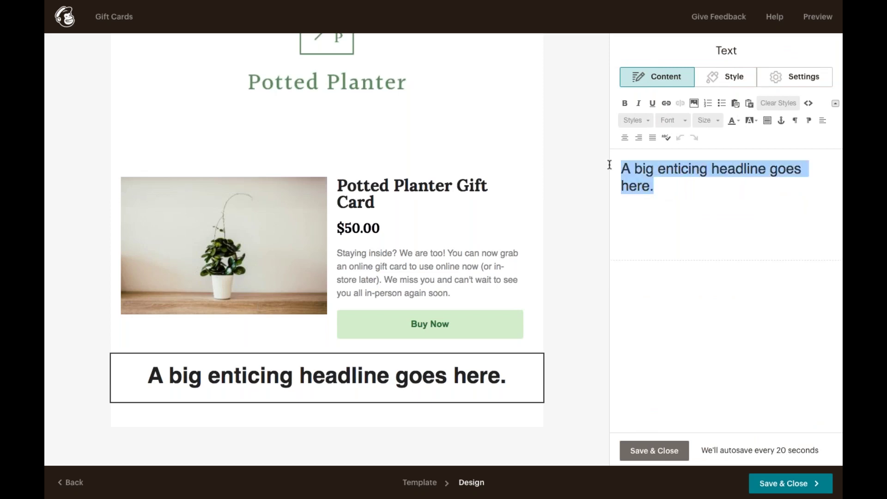
type("Than")
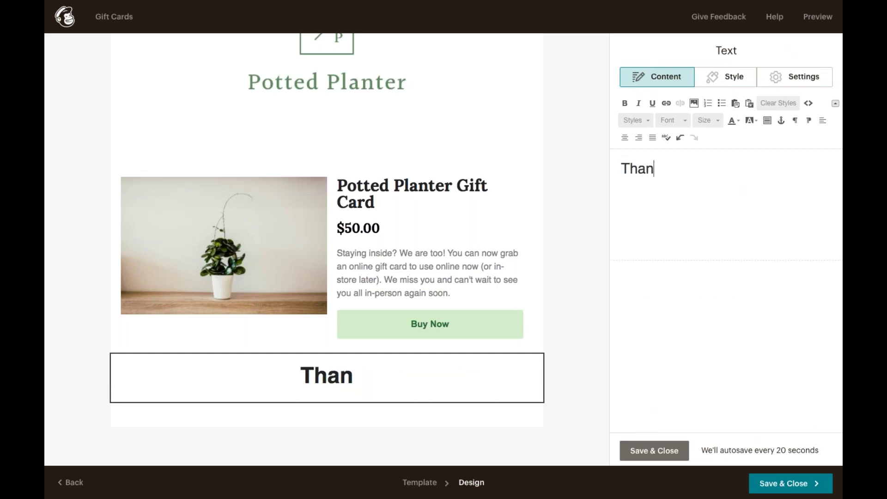
type("ks for yo")
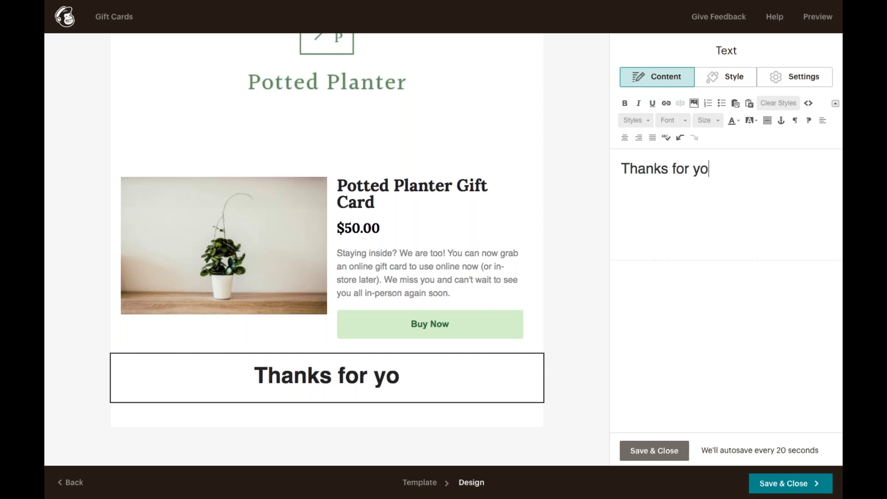
type("ur continued supp")
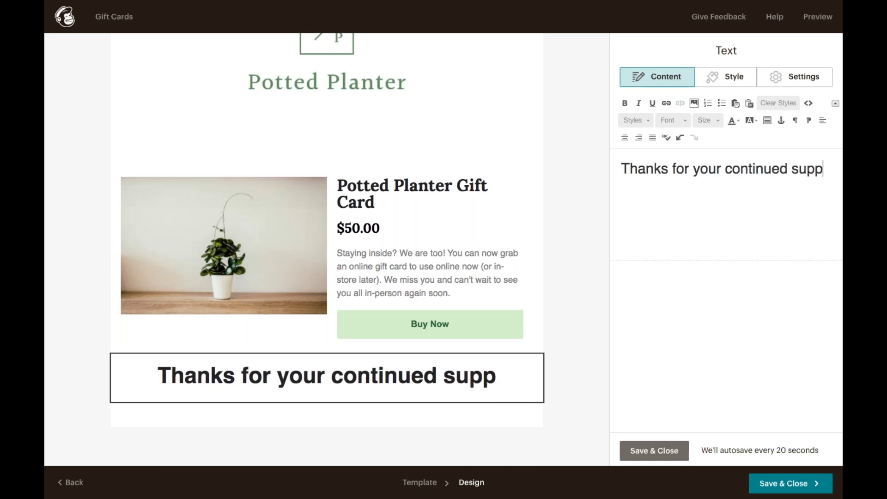
type("ort!")
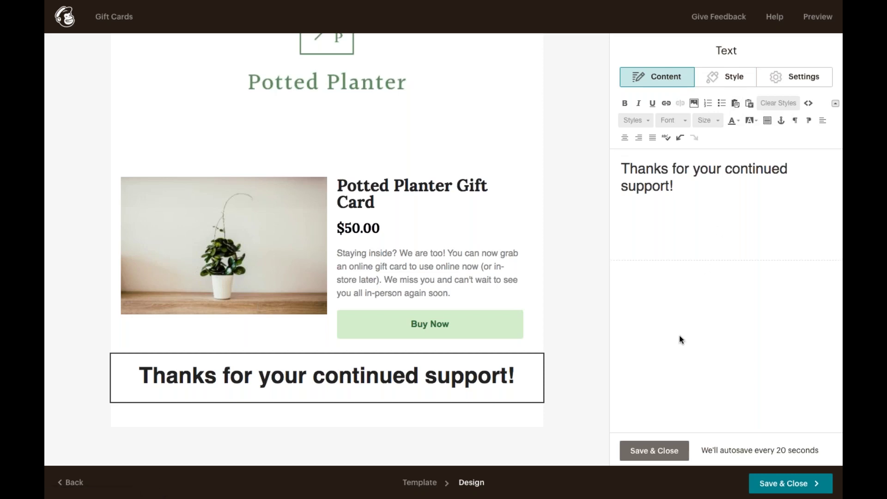
left_click(653, 450)
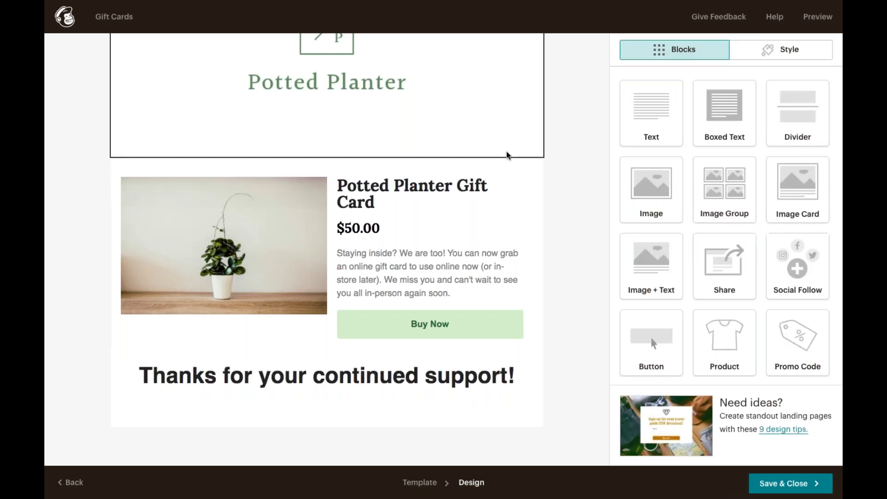
scroll(505, 162, "up", 1)
scroll(504, 162, "up", 3)
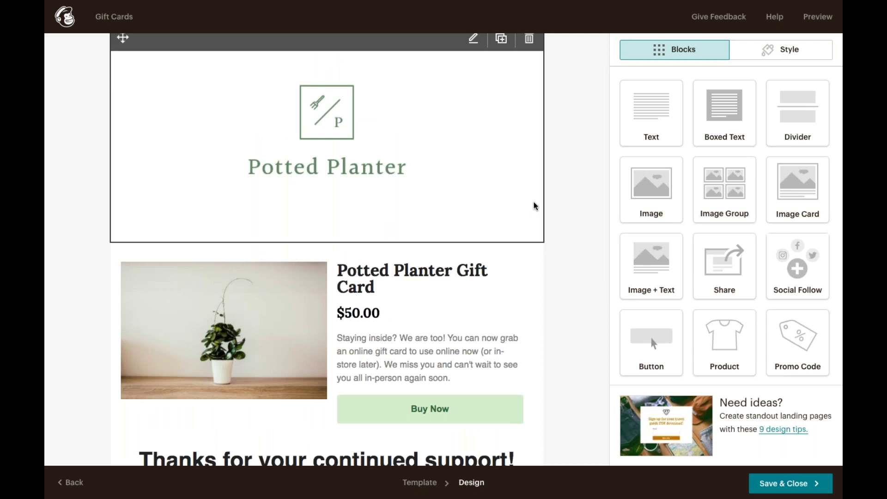
scroll(534, 206, "up", 2)
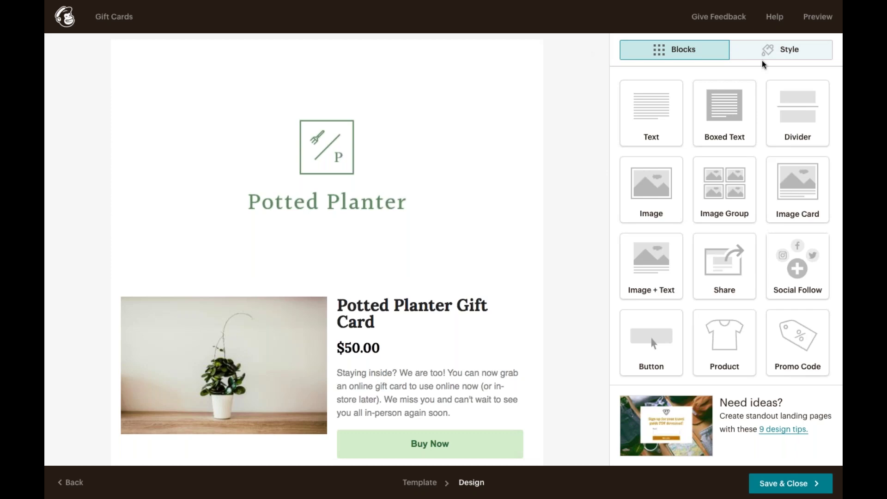
Step: Set the background color of the page's header container to #d8eacc
left_click(775, 52)
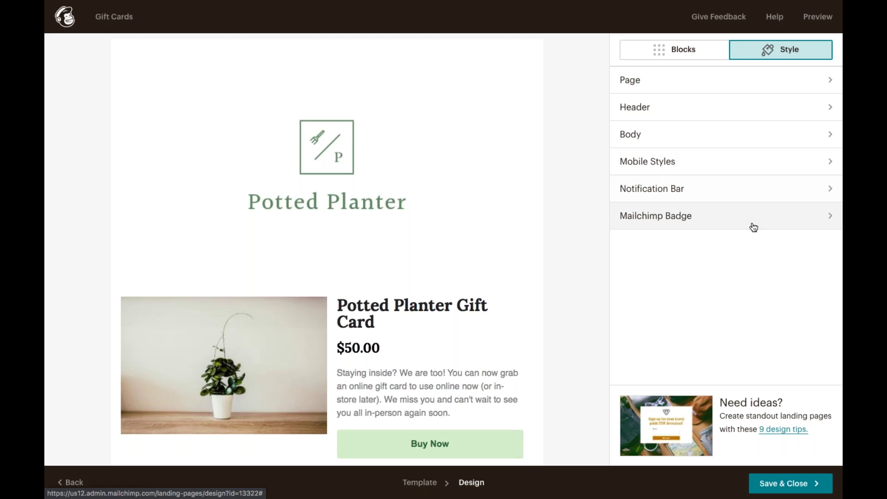
left_click(732, 118)
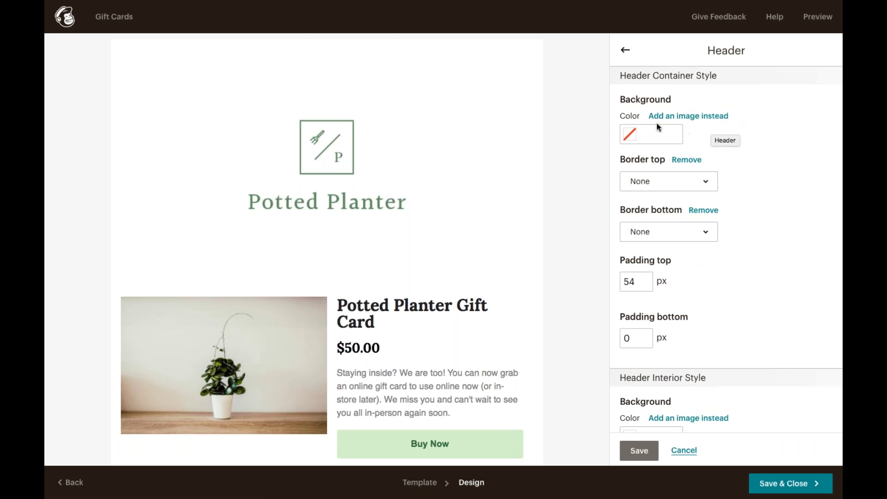
left_click(631, 133)
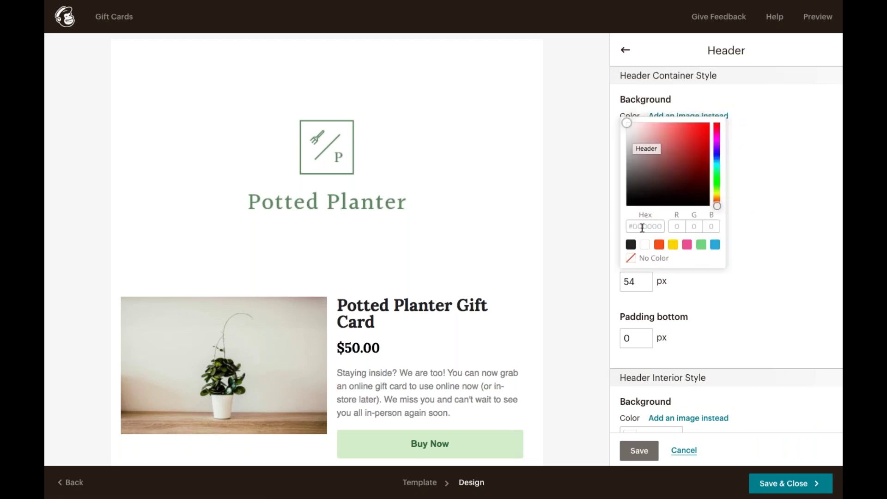
left_click(642, 226)
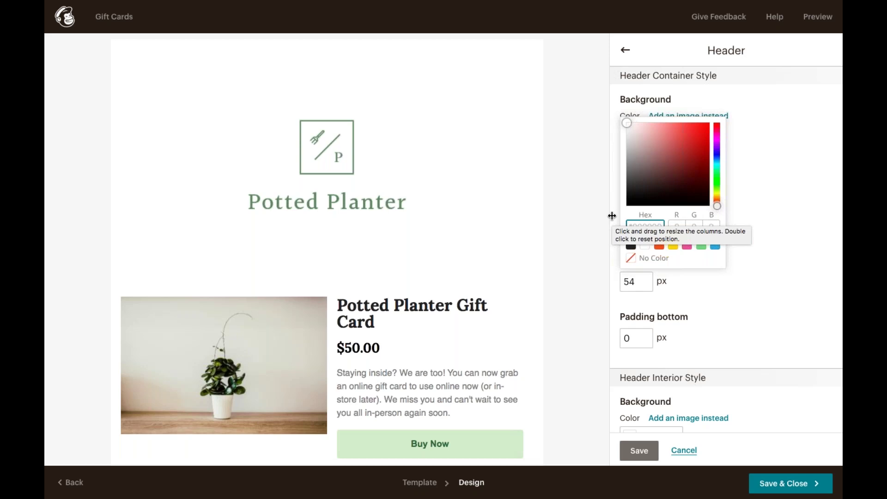
type("d8eacc")
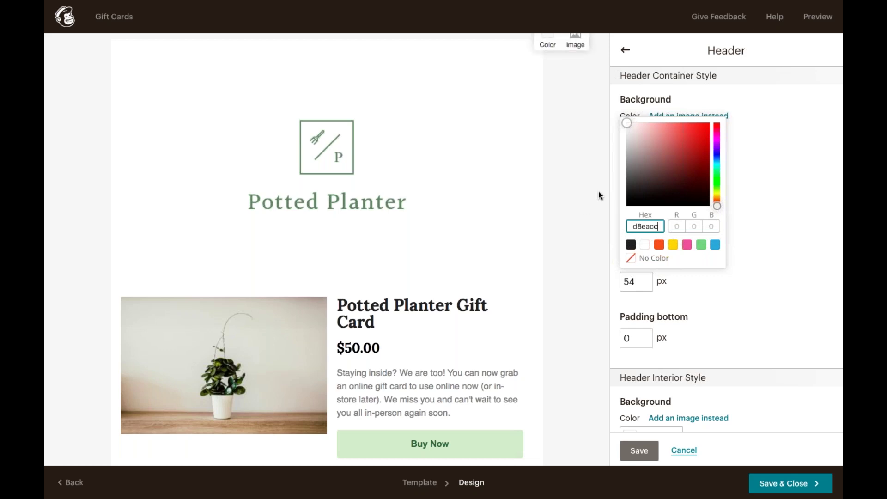
key("Return")
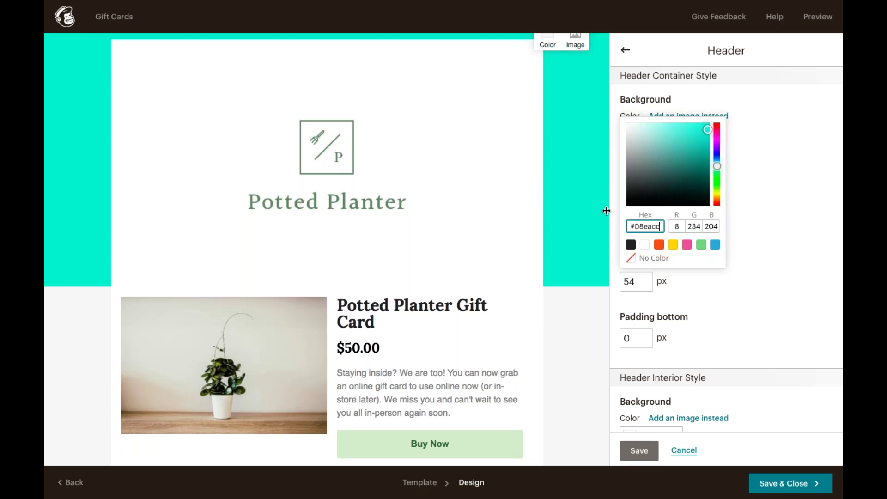
left_click(638, 226)
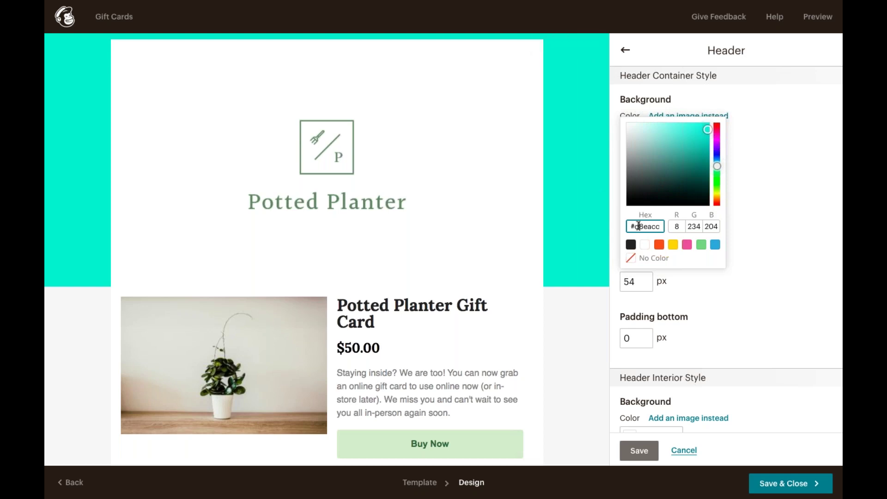
left_click(762, 234)
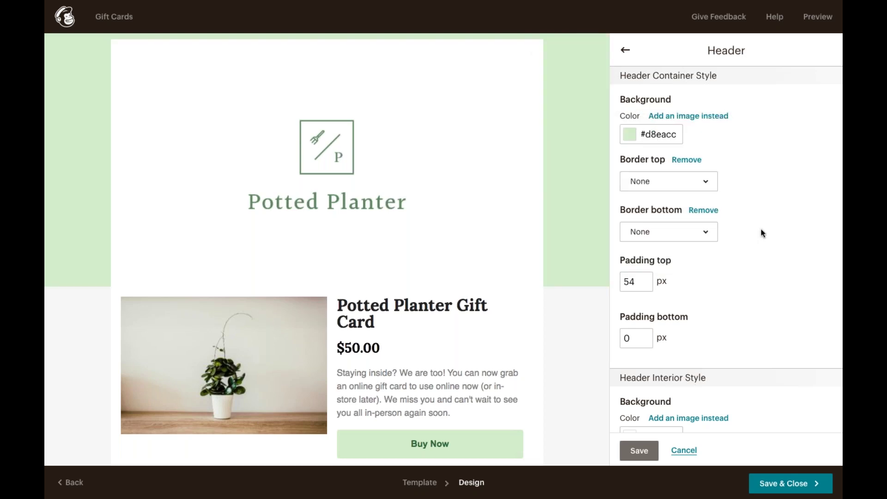
Step: Set the header interior's background color to #d8eacc and save the header styles
scroll(761, 229, "down", 3)
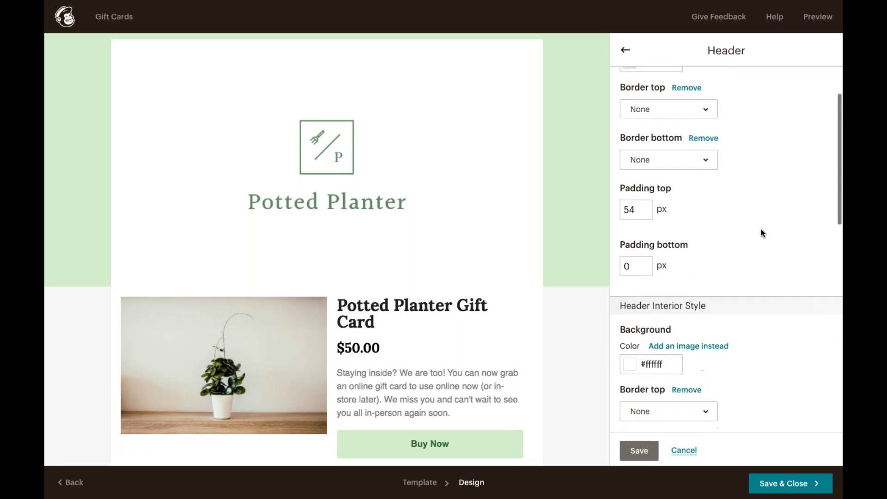
scroll(761, 229, "down", 1)
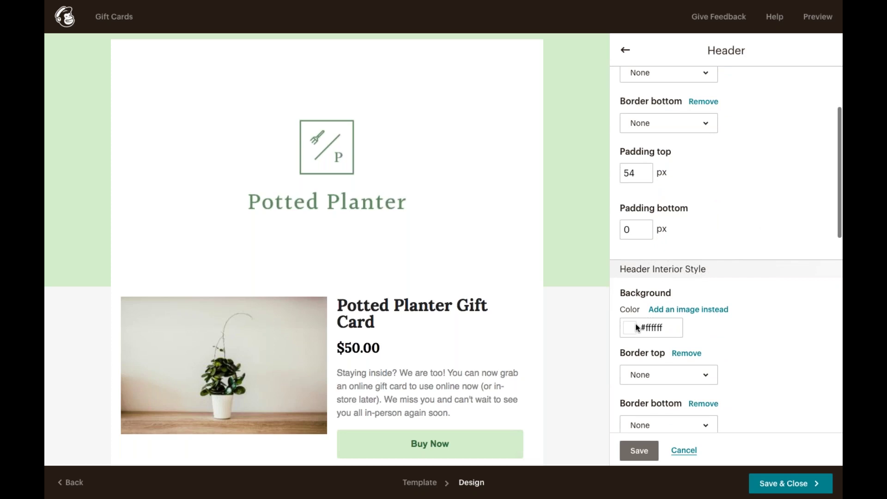
left_click(631, 328)
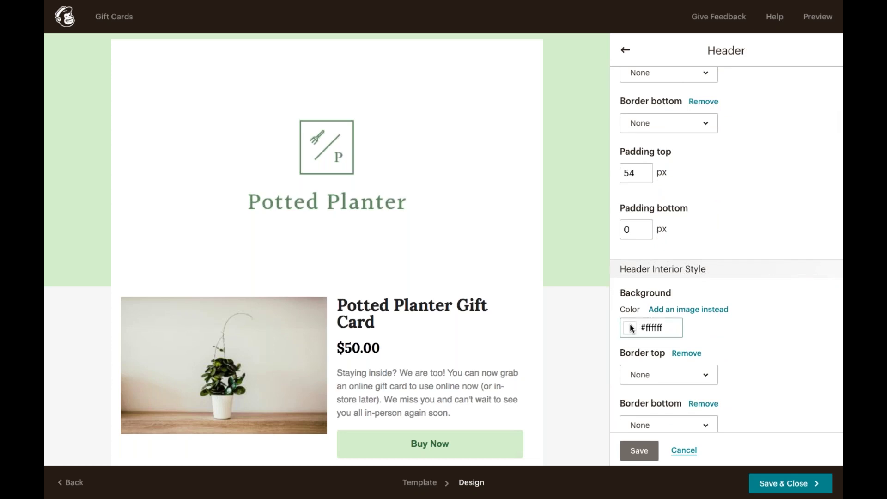
scroll(642, 420, "down", 2)
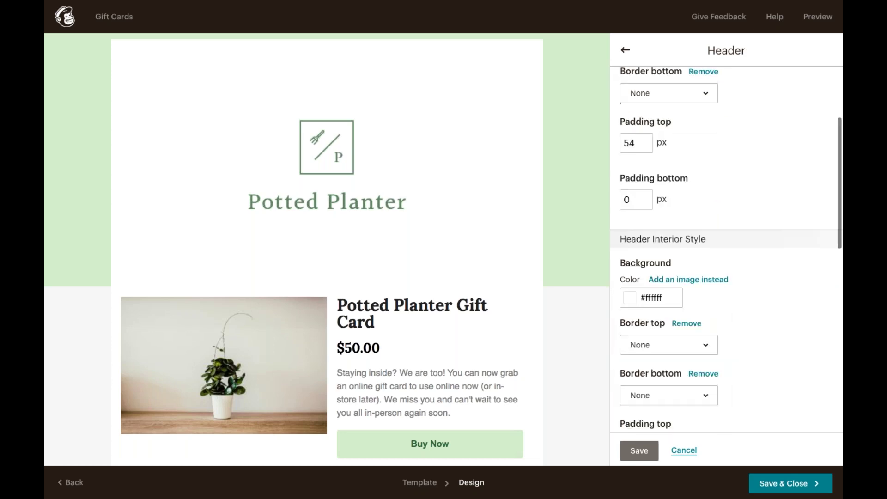
left_click(629, 298)
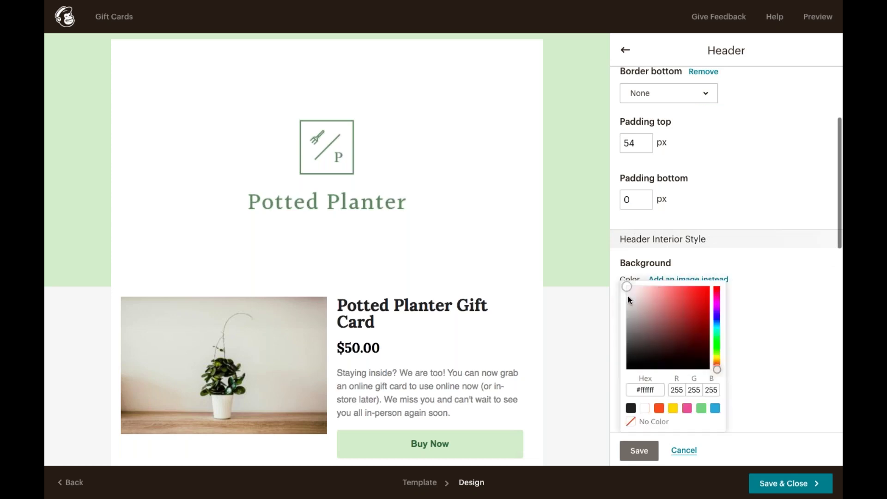
double_click(643, 390)
type("d8eacc")
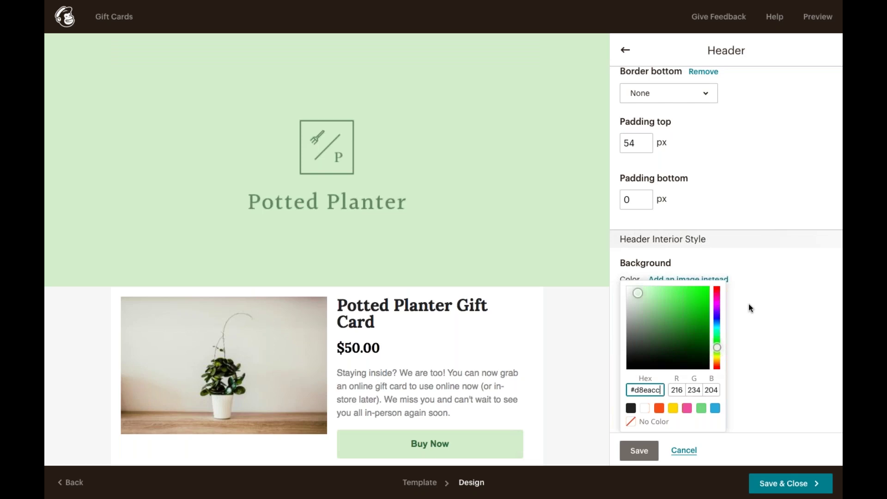
left_click(748, 303)
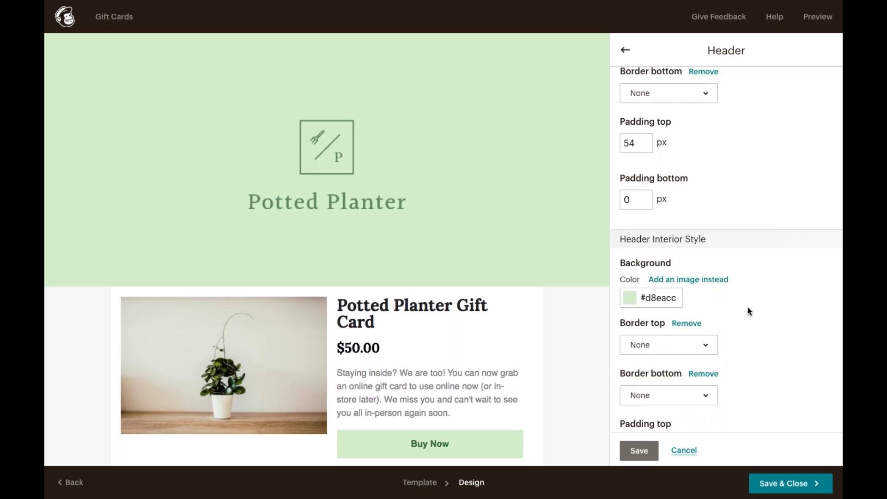
scroll(747, 307, "down", 3)
left_click(639, 450)
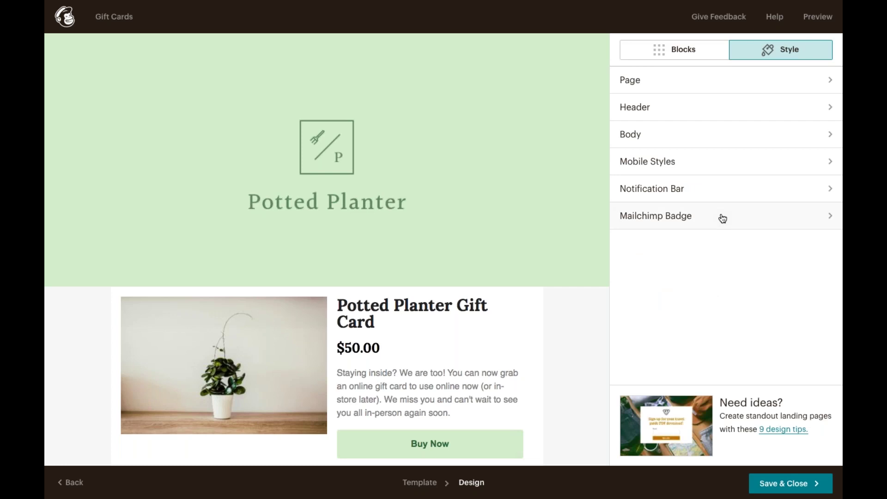
Step: Set the background color of the page's body container to white (#ffffff)
left_click(637, 134)
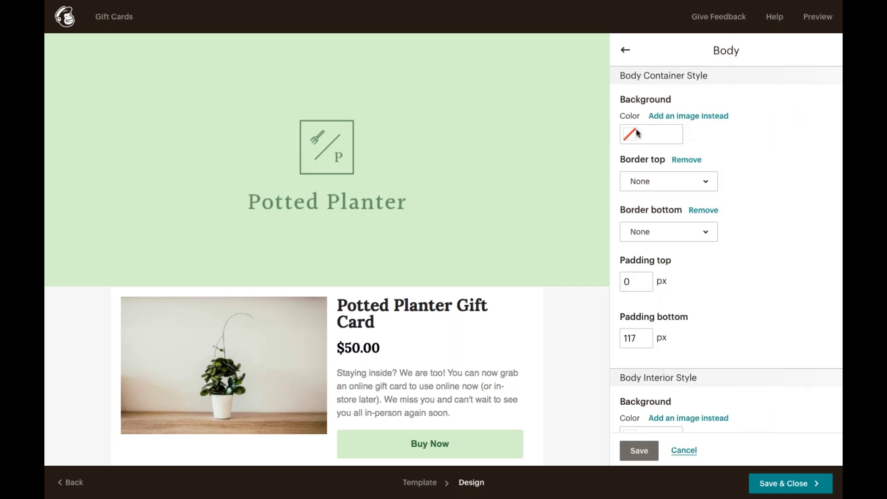
left_click(631, 130)
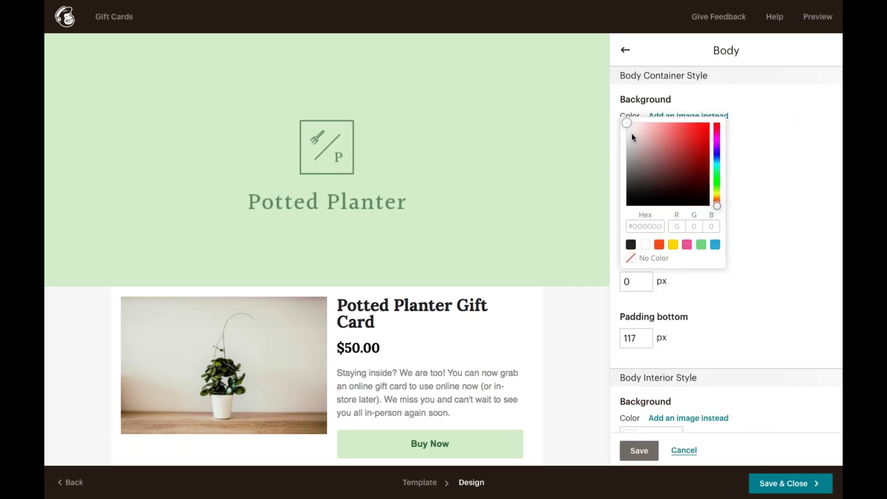
left_click(643, 245)
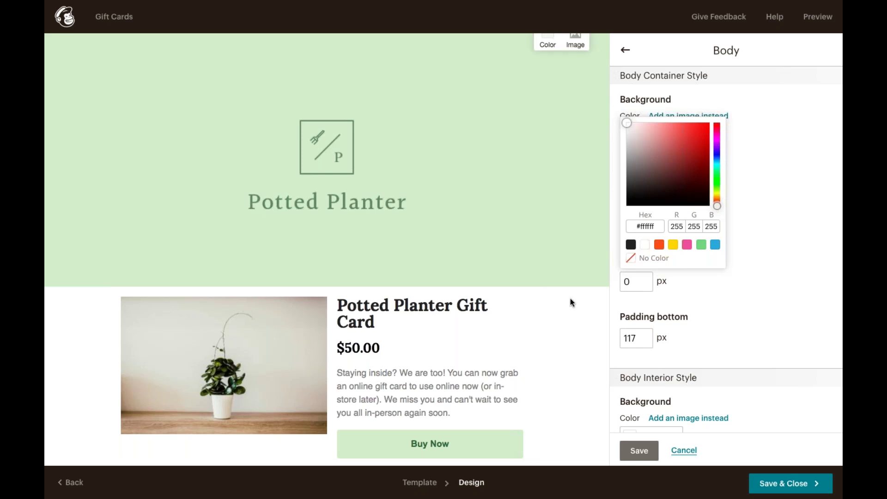
left_click(678, 286)
Step: Set the body container's bottom padding to 25 px and check the spacing on the page
scroll(678, 287, "down", 1)
scroll(678, 286, "down", 1)
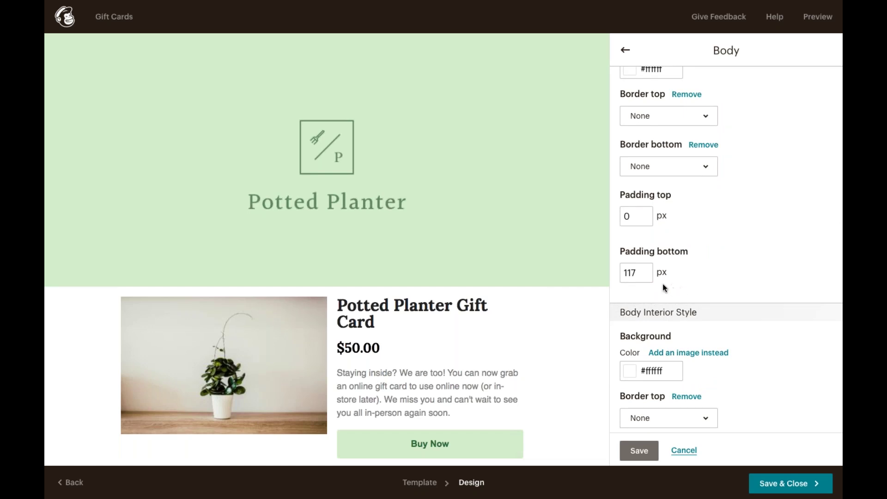
left_click_drag(648, 274, 623, 274)
type("25")
scroll(535, 335, "down", 6)
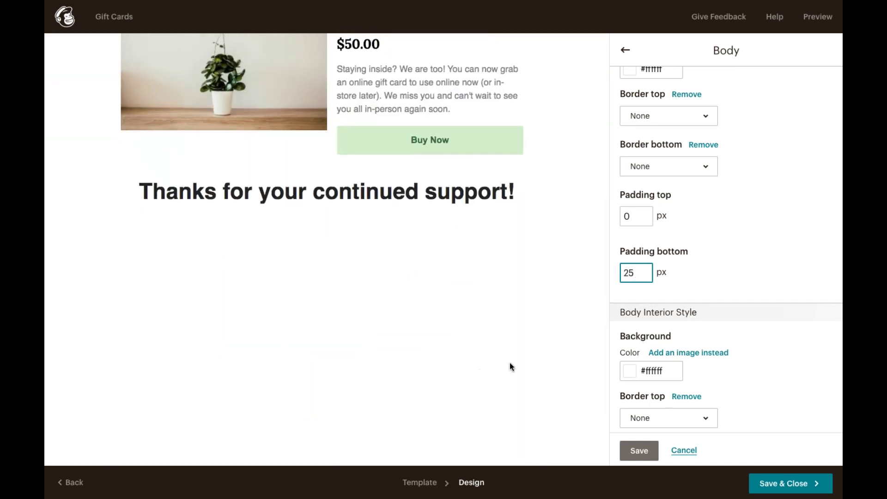
scroll(473, 267, "up", 1)
scroll(473, 267, "up", 3)
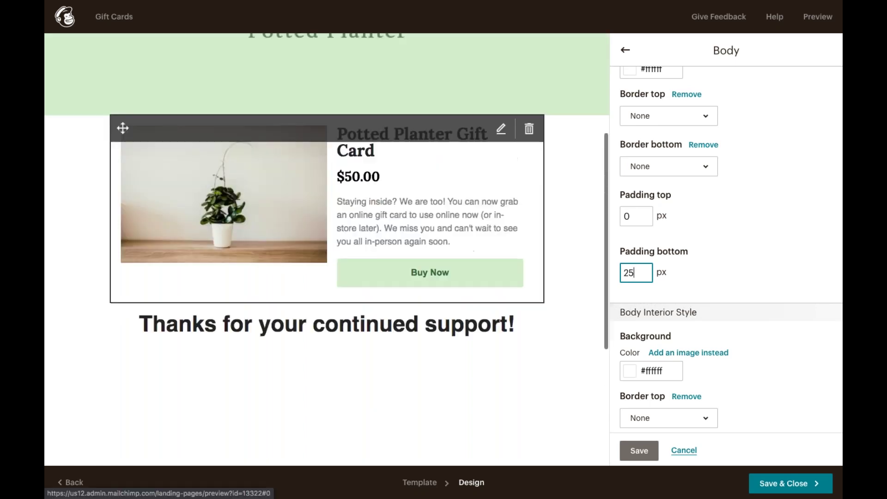
Step: Set the body interior's bottom padding to 25 px and save the body styles
scroll(695, 265, "down", 3)
scroll(694, 265, "down", 2)
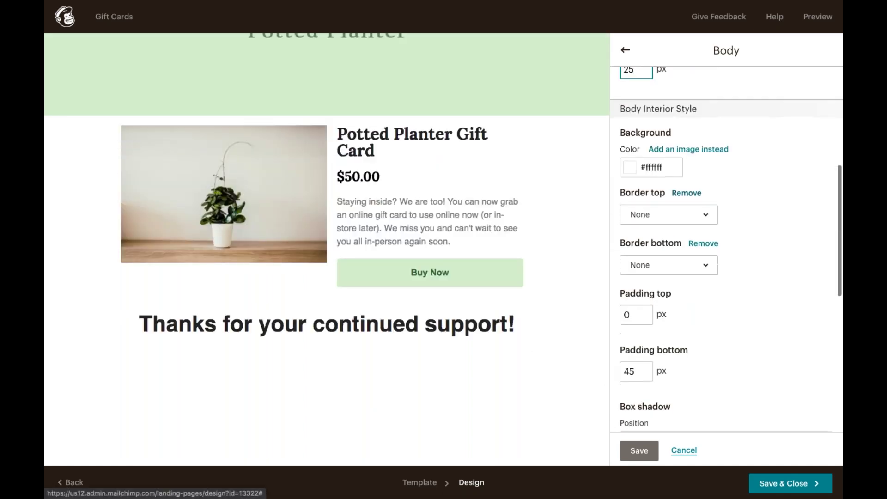
left_click(626, 356)
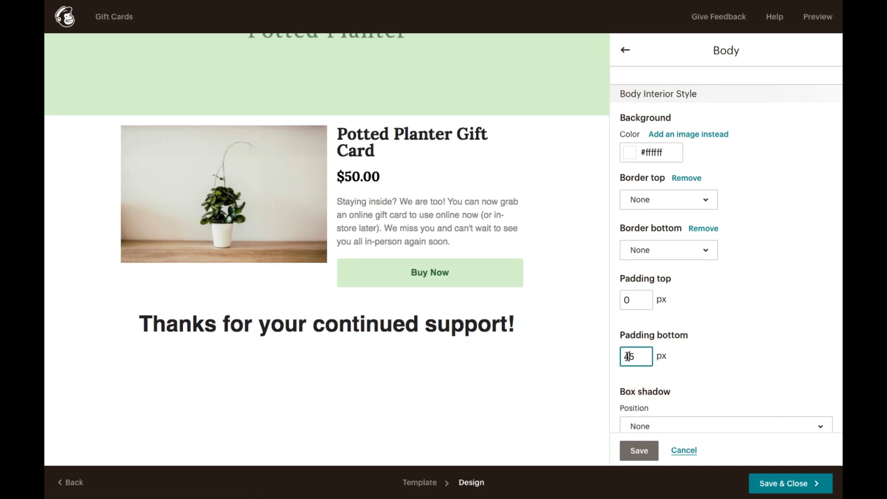
key("BackSpace")
type("2")
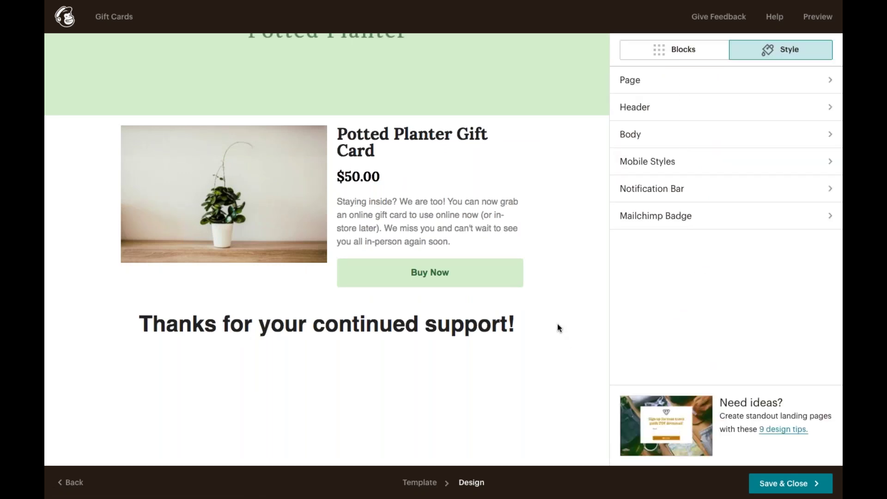
Step: Add a divider block between the green header and the gift card payment block, keeping its default style, and save it
scroll(557, 323, "up", 3)
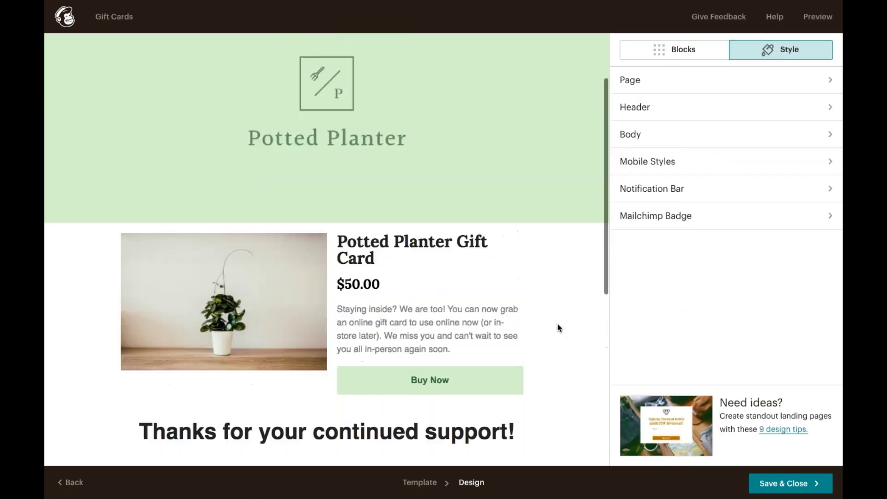
scroll(557, 323, "up", 1)
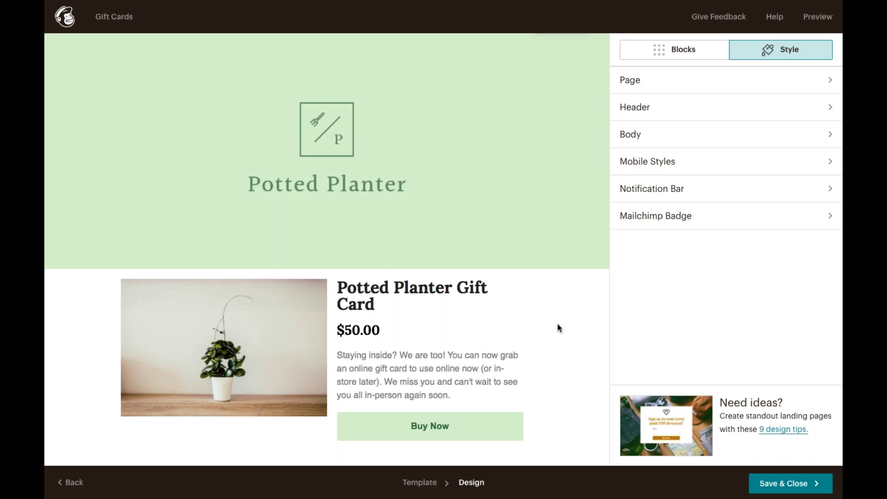
scroll(557, 327, "up", 1)
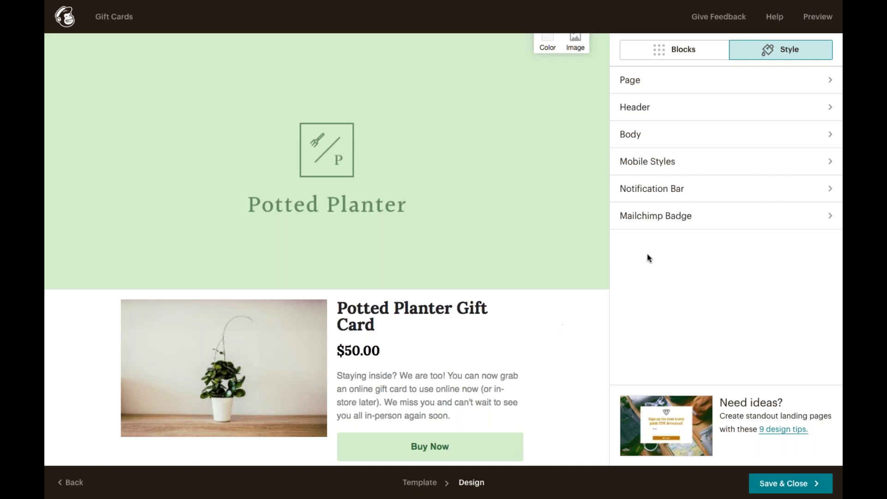
left_click(682, 55)
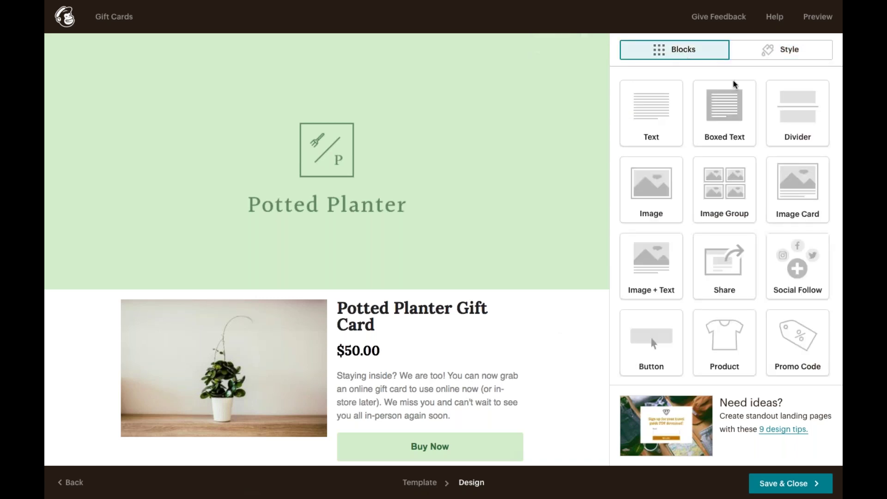
left_click_drag(793, 108, 480, 317)
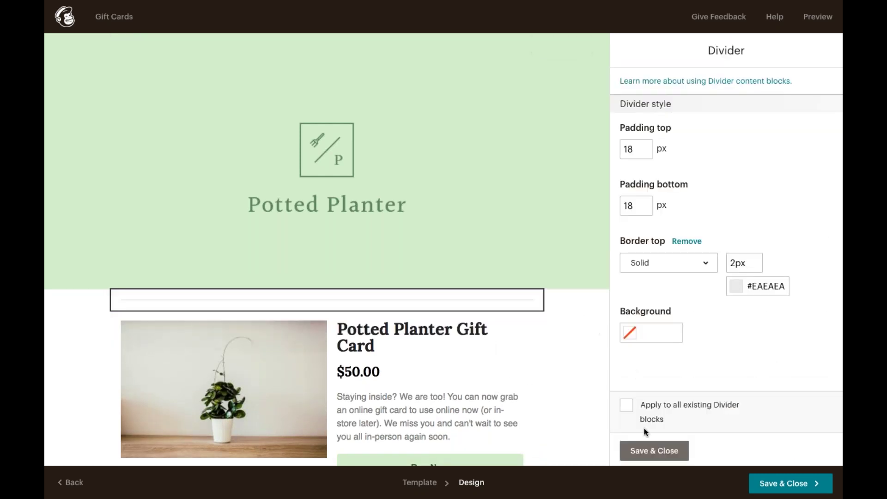
left_click(643, 456)
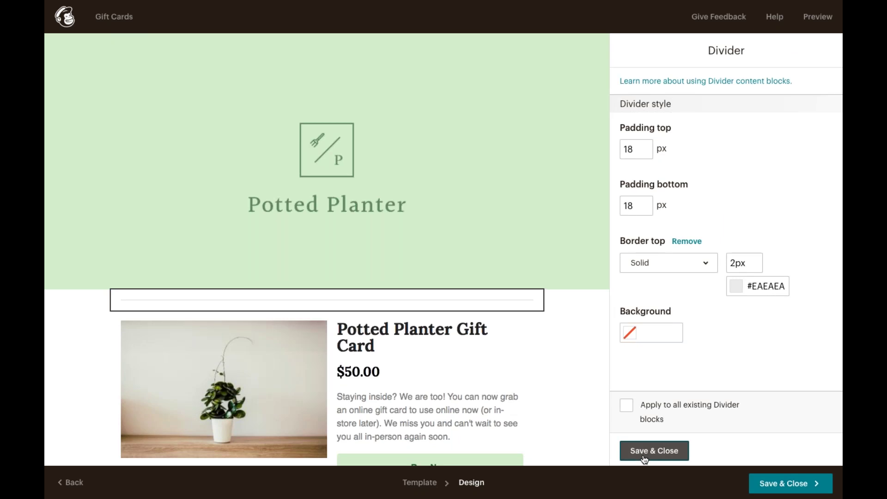
Step: Preview the Gift Cards landing page in desktop view and look over its header, divider and payment block
scroll(586, 398, "down", 1)
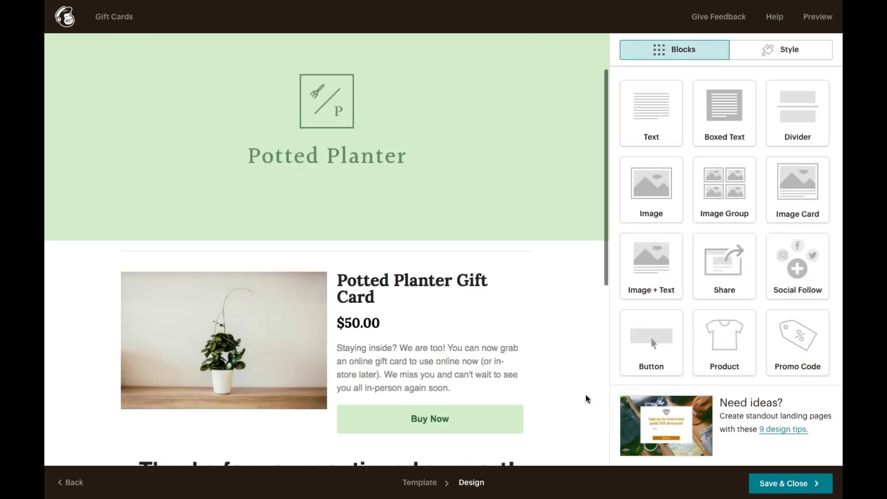
scroll(586, 399, "down", 1)
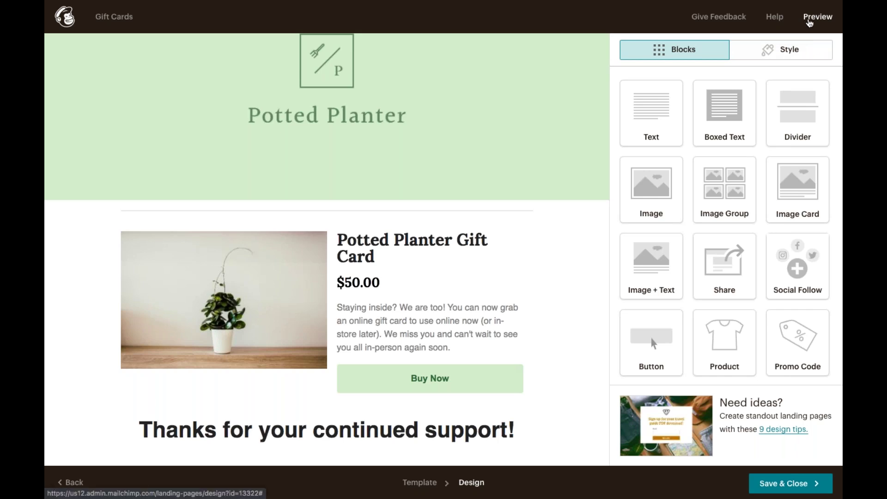
left_click(808, 23)
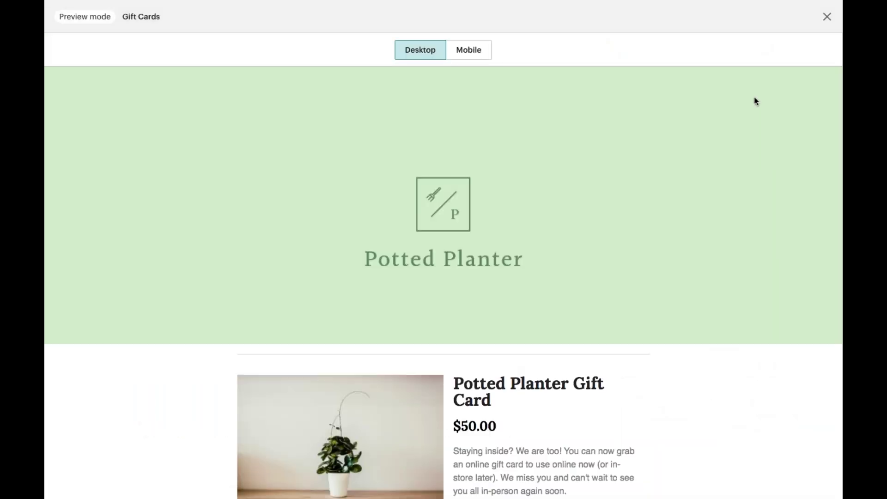
scroll(713, 169, "down", 3)
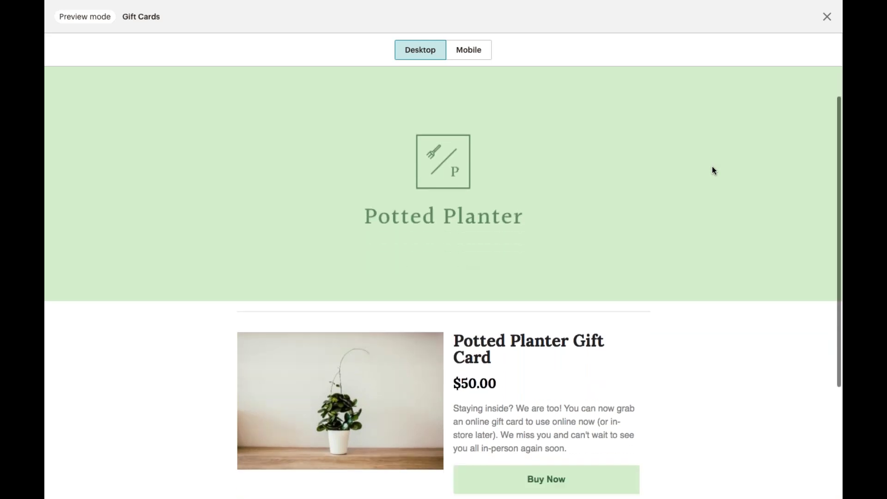
Step: Check the thank-you message in the desktop preview and look through the whole landing page in mobile view
scroll(713, 169, "down", 1)
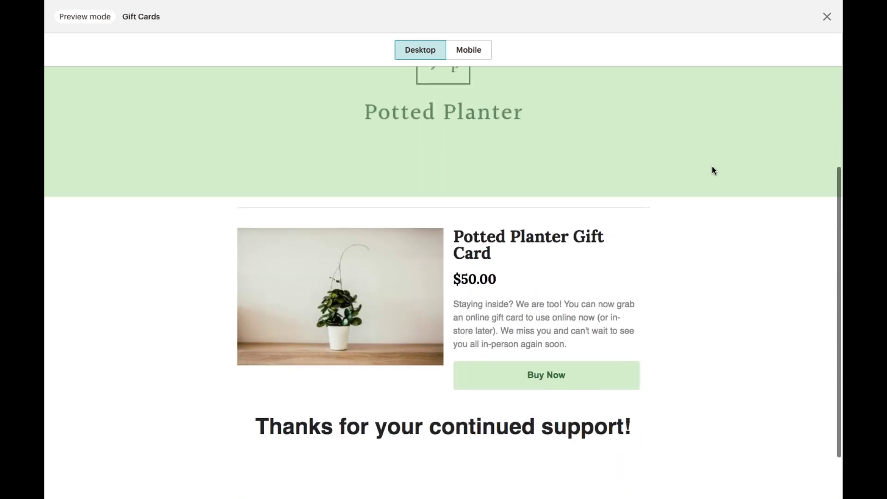
scroll(712, 169, "up", 1)
scroll(711, 171, "up", 2)
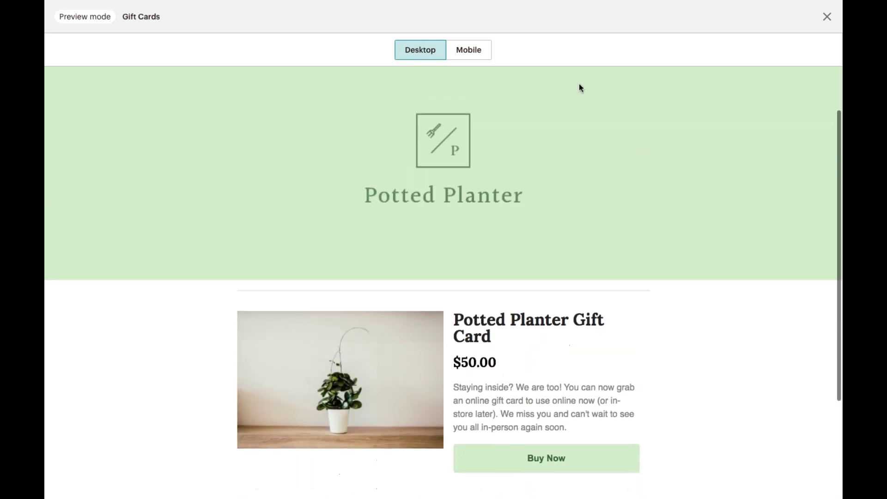
left_click(487, 54)
scroll(503, 173, "down", 5)
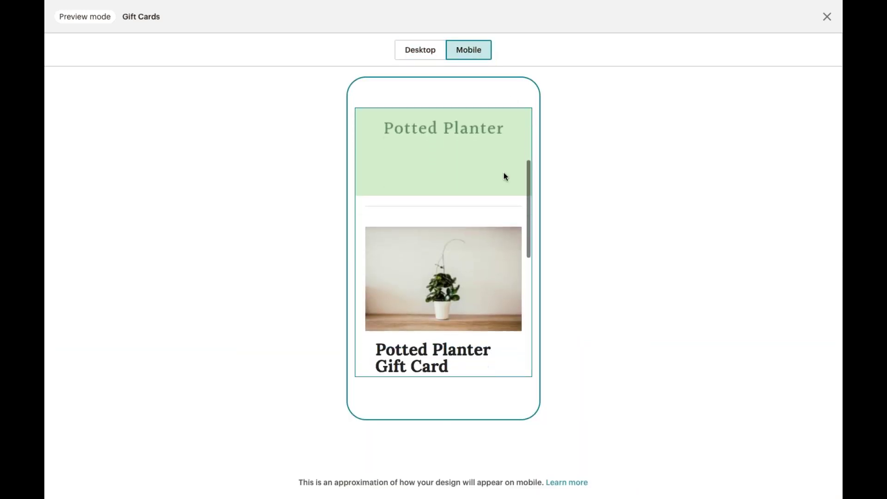
scroll(503, 173, "down", 3)
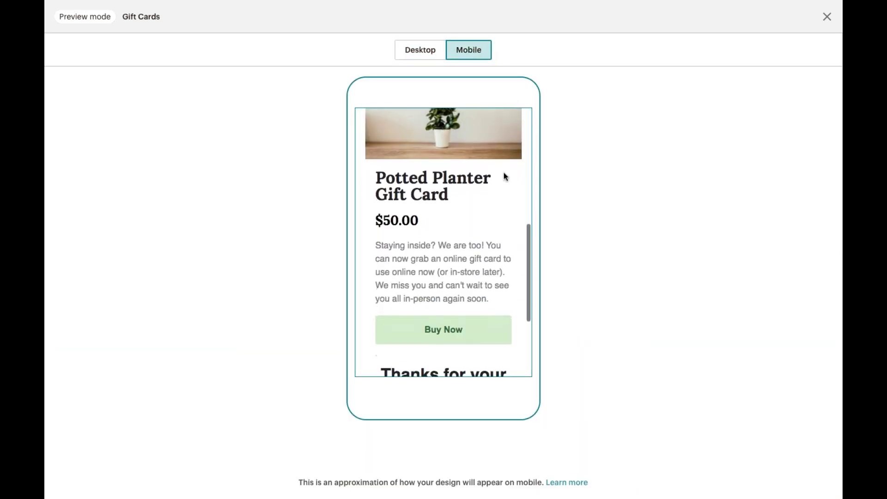
scroll(505, 176, "down", 2)
scroll(505, 176, "up", 4)
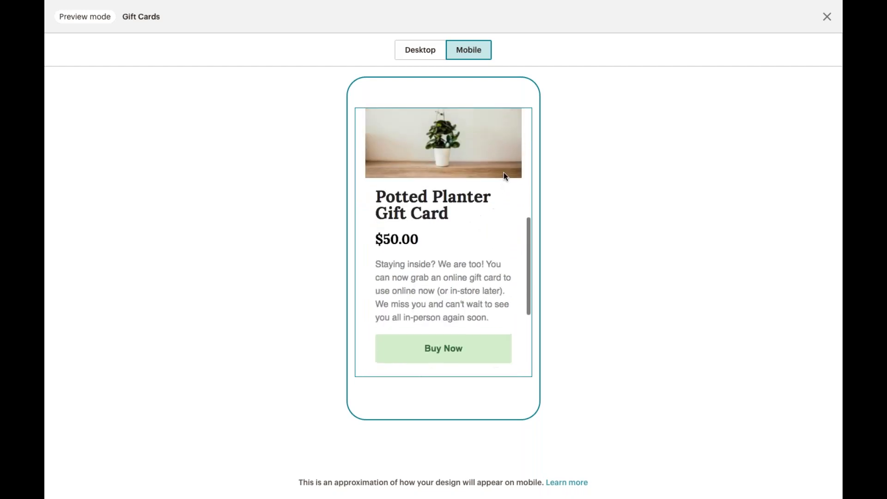
scroll(504, 173, "up", 4)
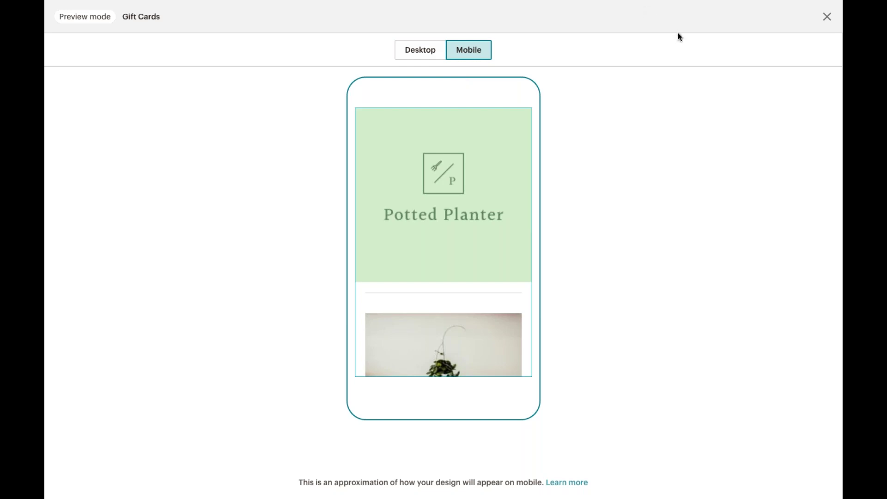
Step: Leave the preview, and save and close the Gift Cards landing page design
left_click(826, 18)
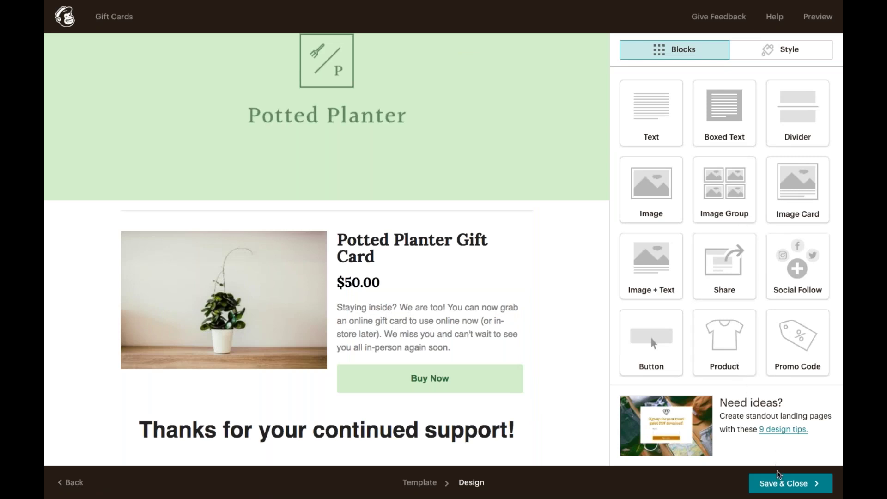
left_click(780, 481)
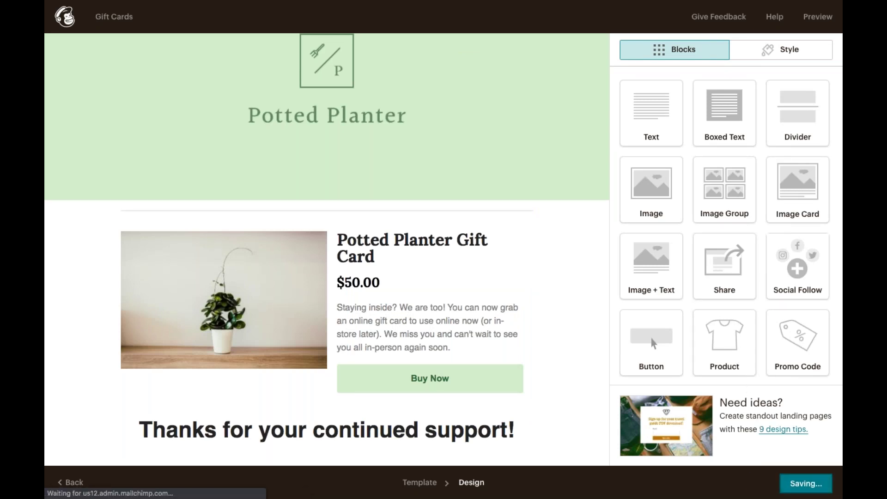
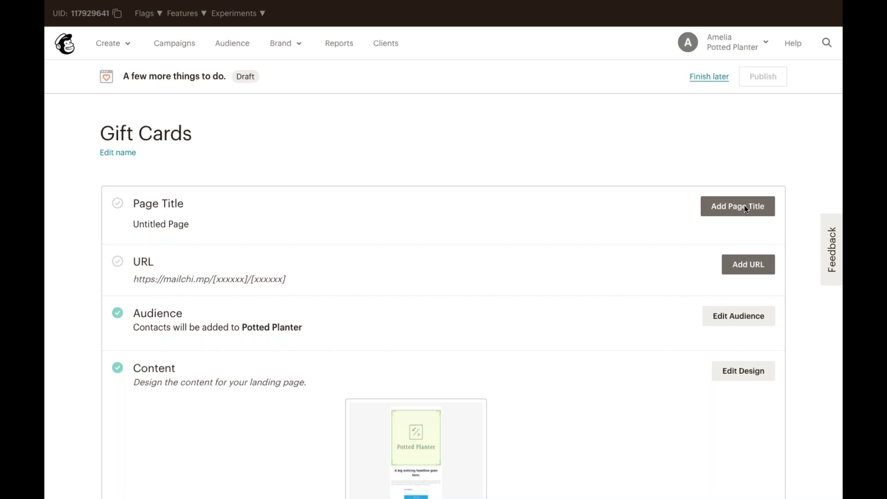
Step: Set the landing page's title to "Gift Cards to Support The Potted Planter" and save it
left_click(722, 208)
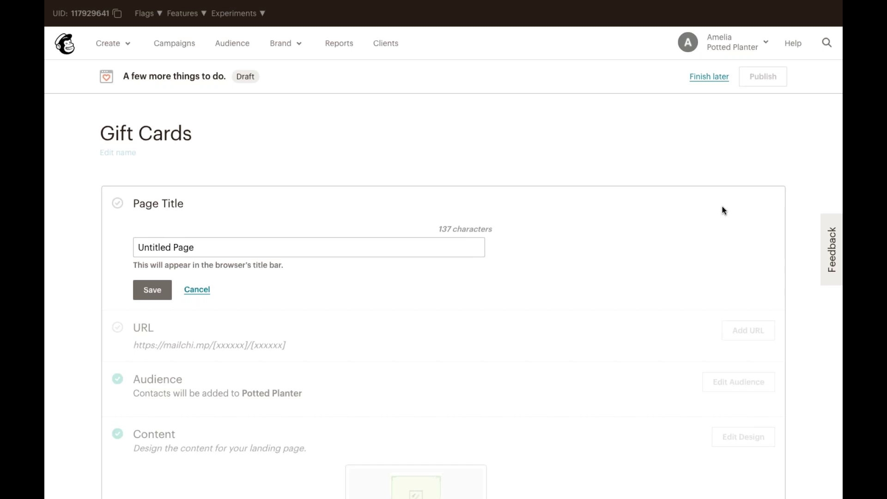
triple_click(402, 244)
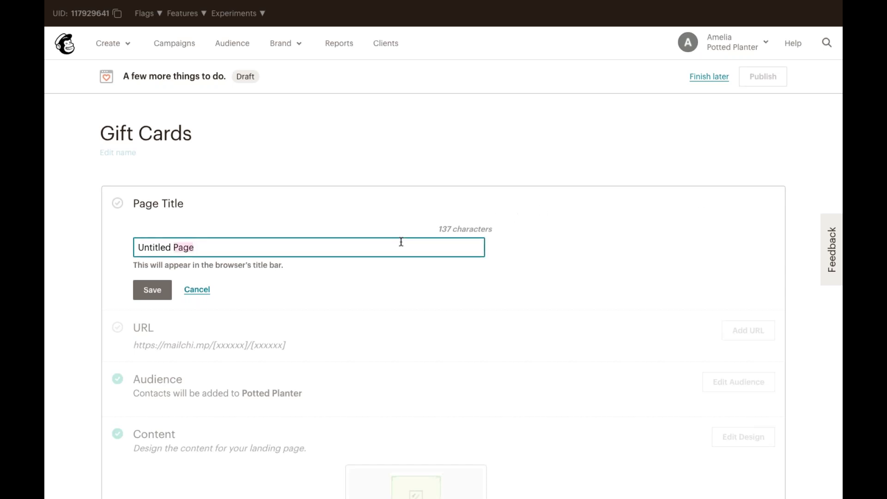
type("Gift C")
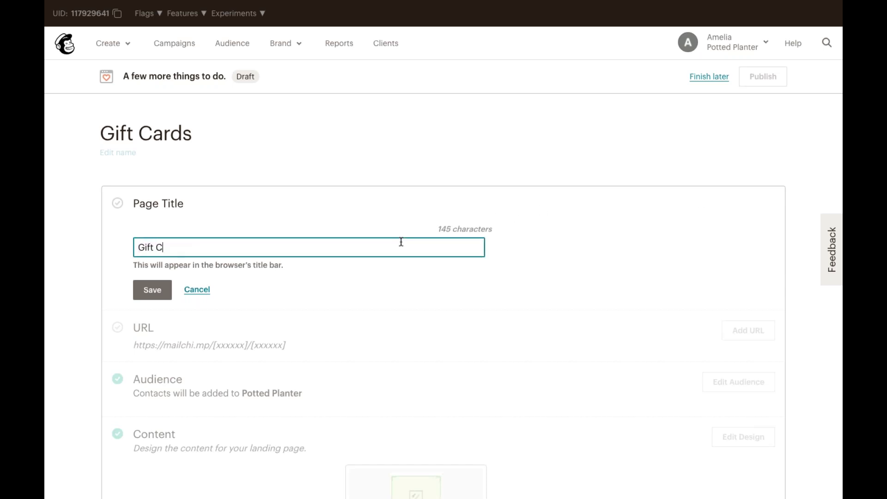
type("ards to Support the")
key("BackSpace")
key("BackSpace")
key("BackSpace")
type("Th")
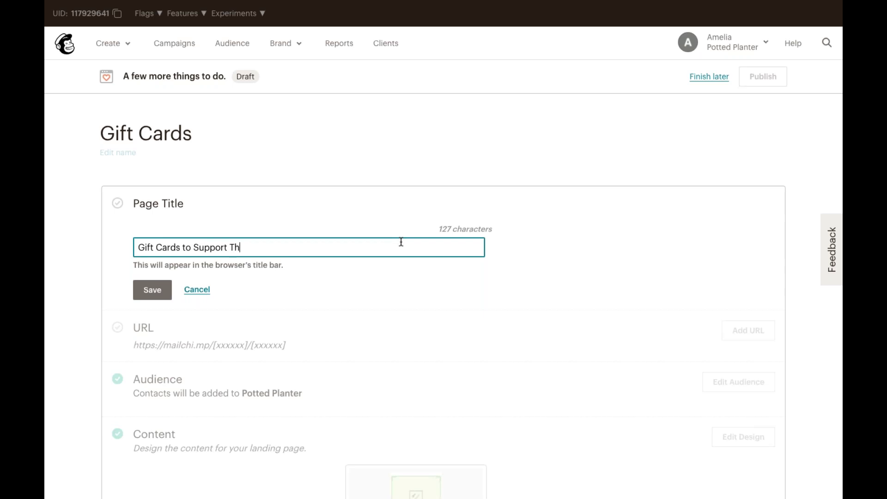
type("e Potted Planter")
left_click(164, 291)
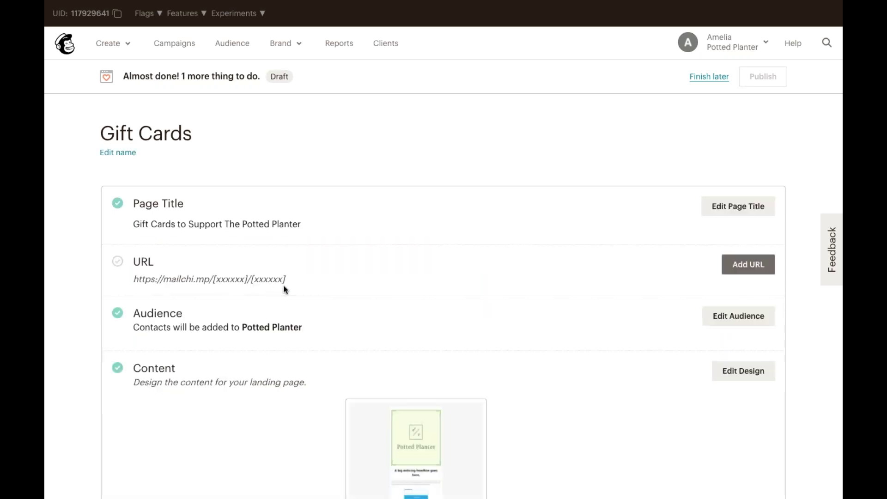
Step: Set the page URL on the Mailchimp domain with thepottedplanter as the subfolder and online-gift-cards as the ending, and save it
left_click(748, 265)
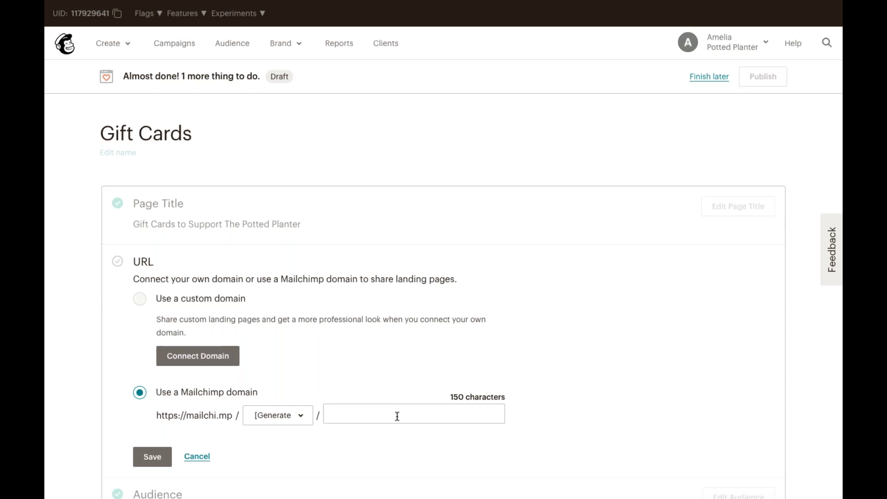
scroll(397, 416, "down", 1)
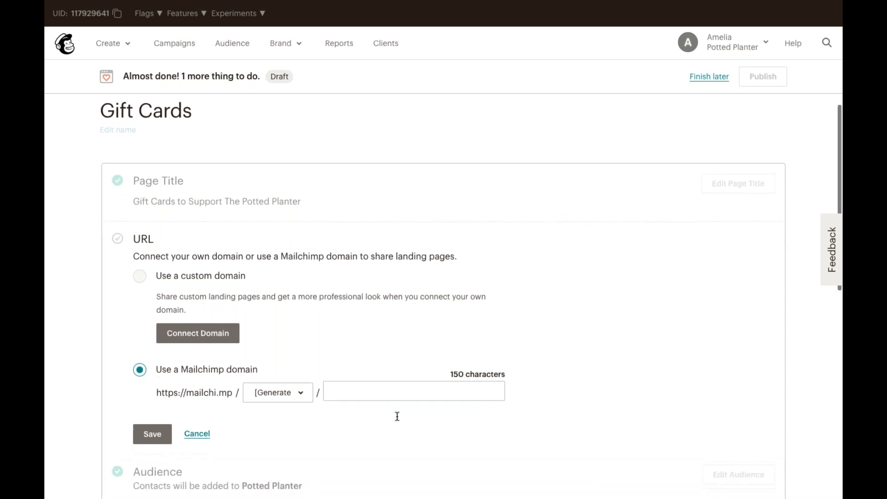
left_click(295, 379)
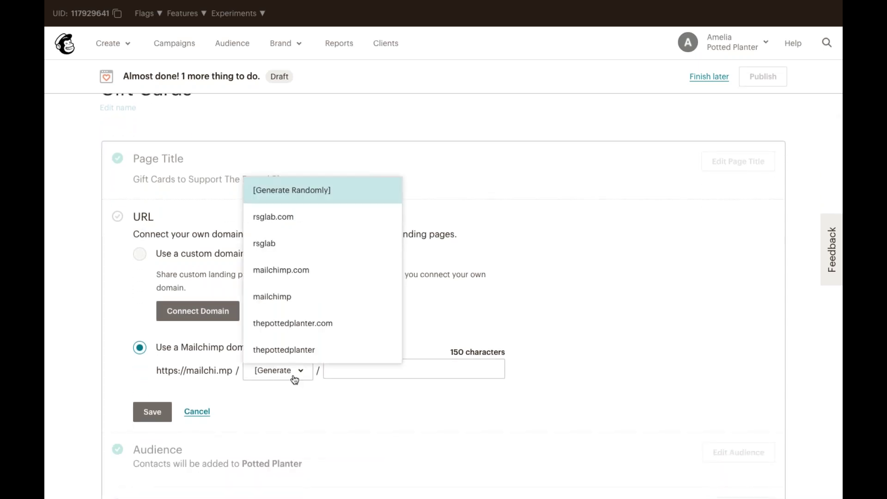
left_click(292, 352)
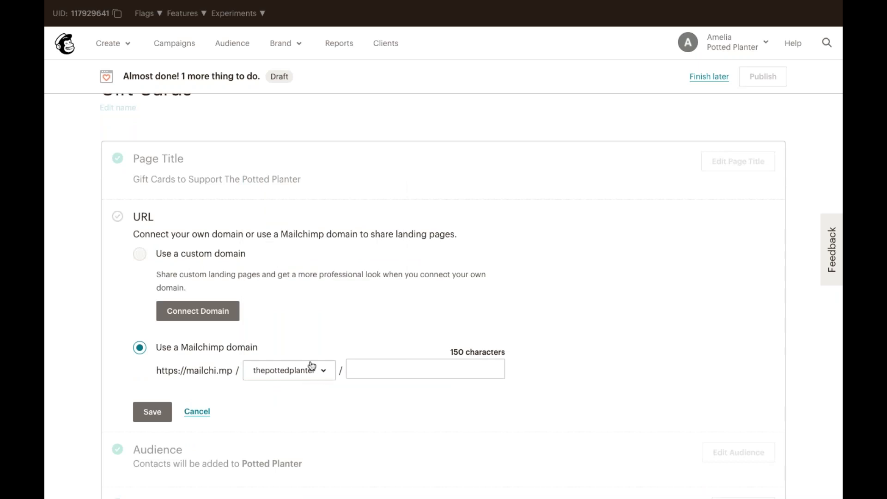
left_click(370, 365)
type("online-gift-cards")
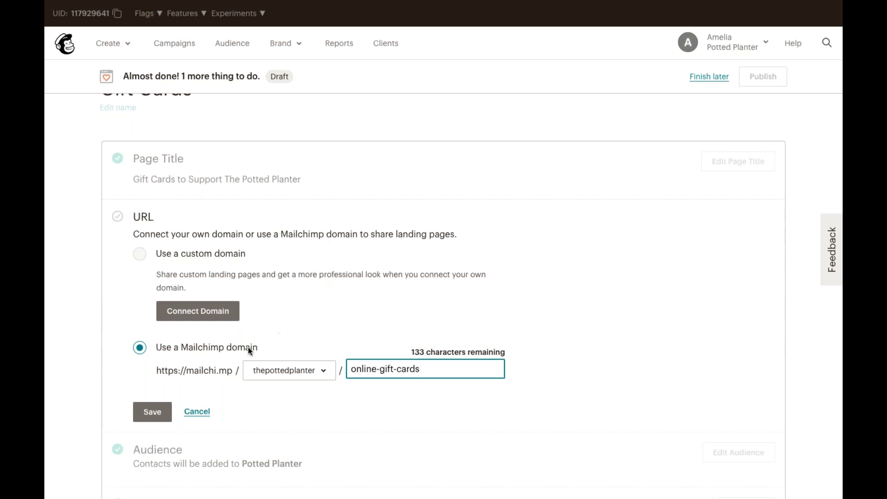
left_click(163, 421)
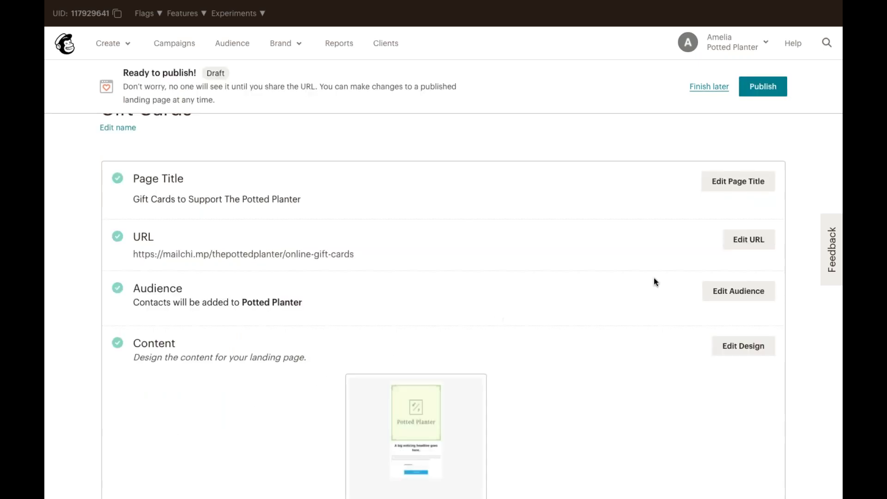
Step: Review the landing page's audience setting and save it with Potted Planter selected
left_click(738, 292)
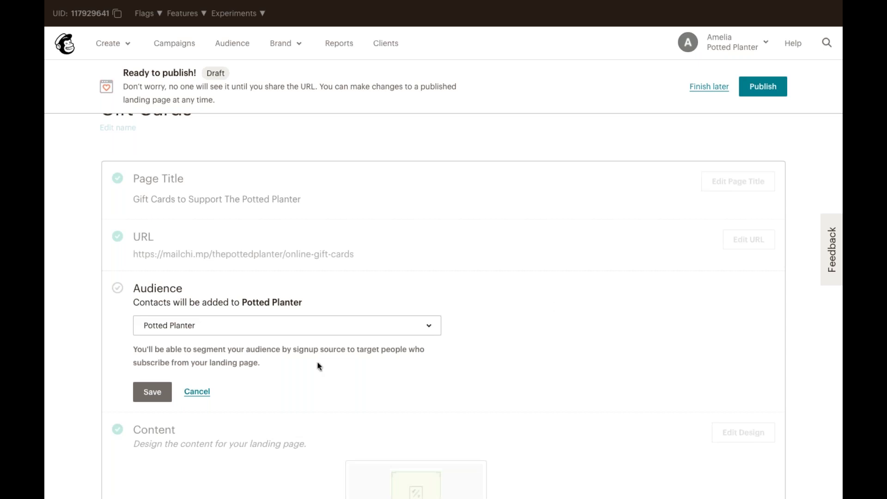
left_click(164, 392)
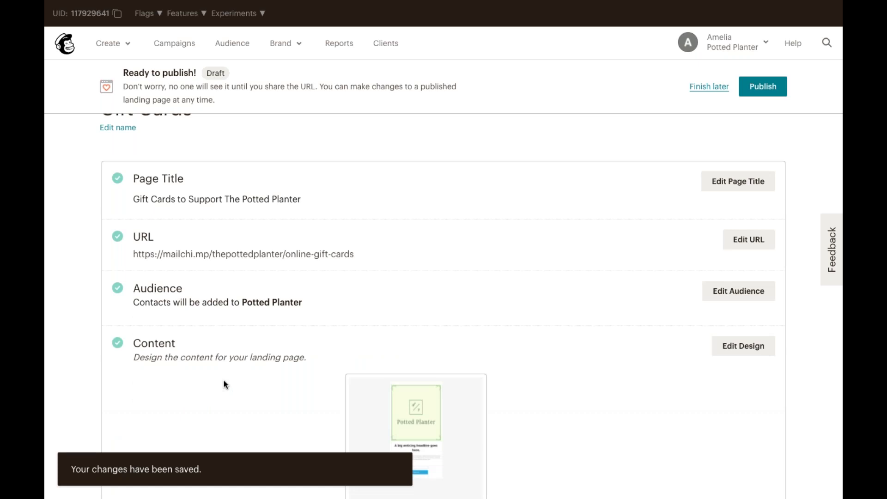
Step: Enable Track with Mailchimp in the landing page's tracking settings and save them
scroll(223, 383, "down", 1)
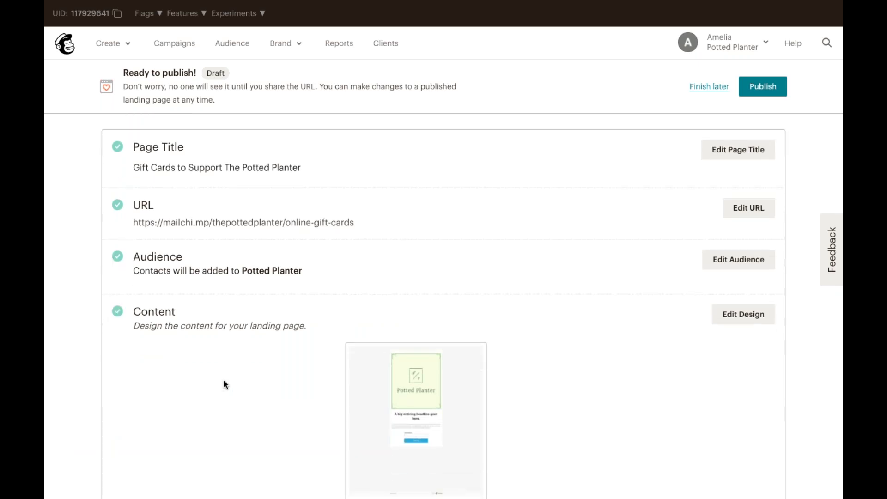
scroll(223, 384, "down", 6)
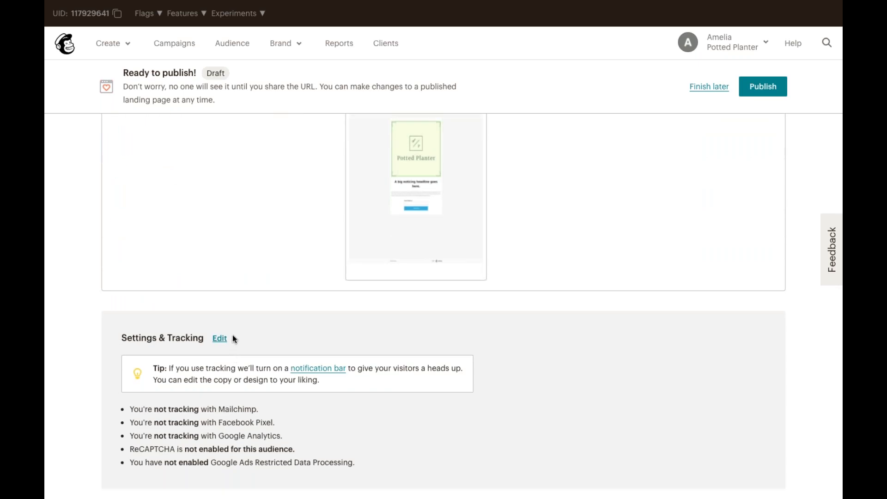
left_click(220, 339)
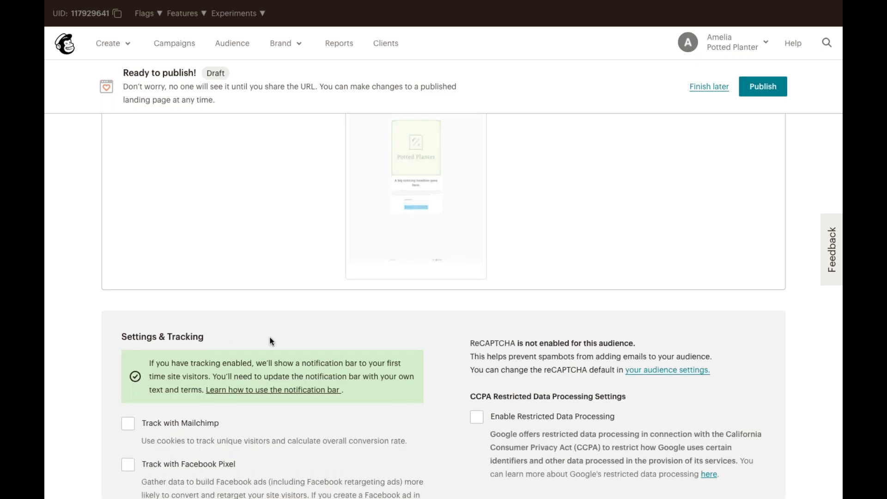
scroll(269, 340, "down", 2)
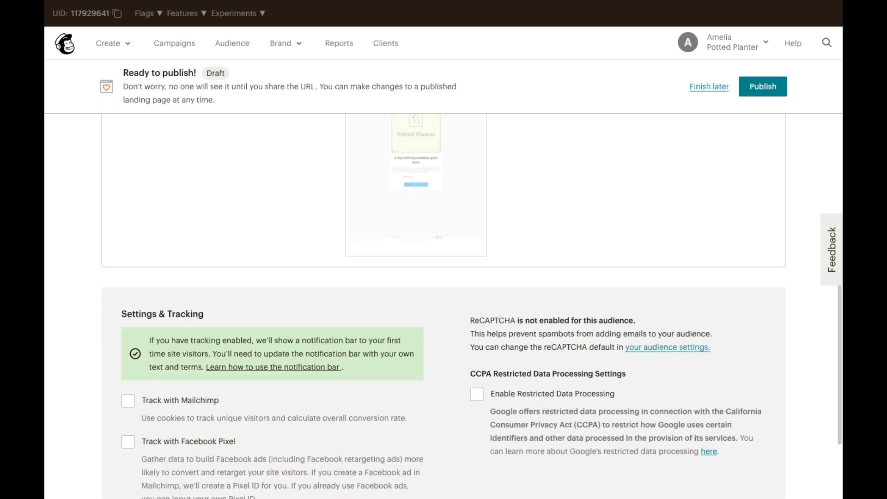
scroll(199, 446, "down", 3)
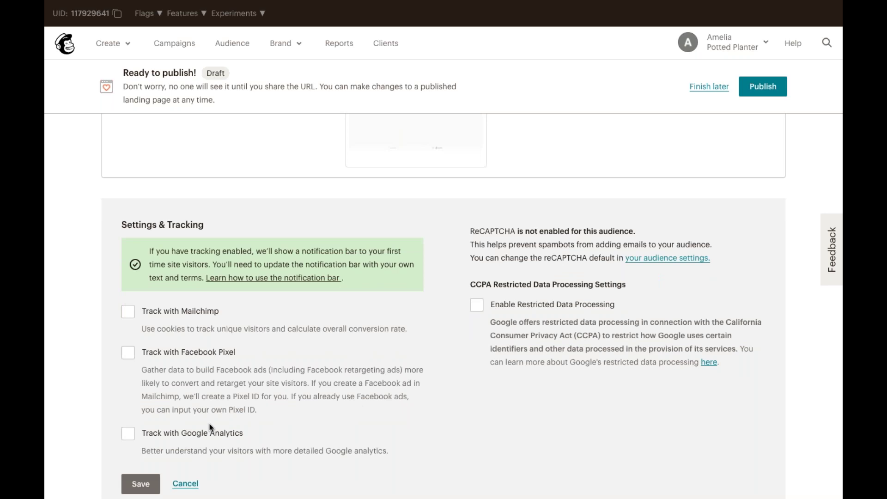
left_click(129, 319)
left_click(128, 478)
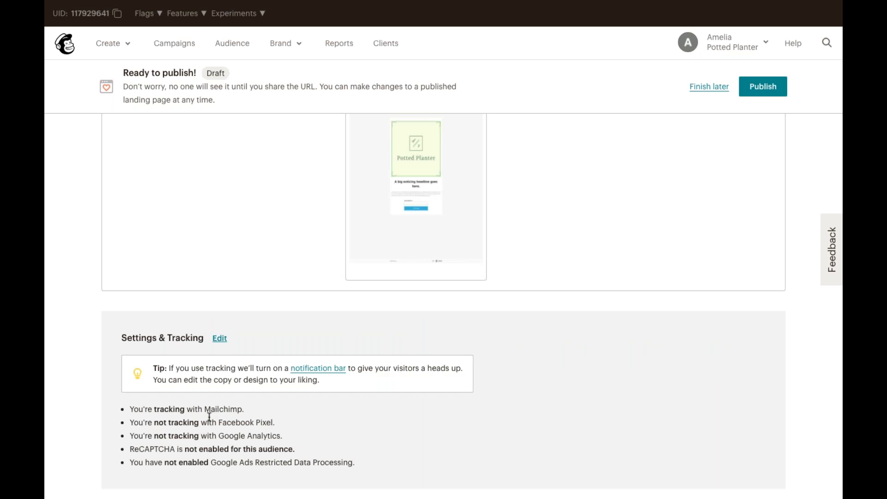
Step: Review the completed landing page checklist and publish the Gift Cards page
scroll(262, 359, "up", 2)
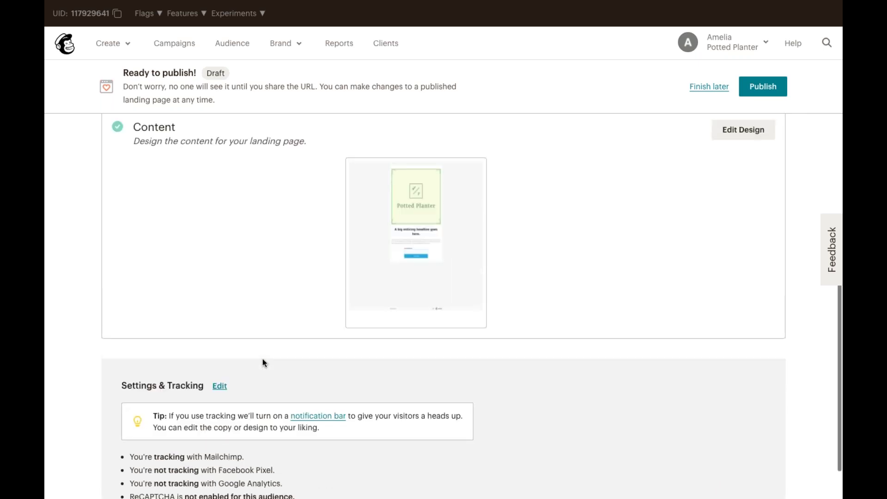
scroll(262, 358, "up", 5)
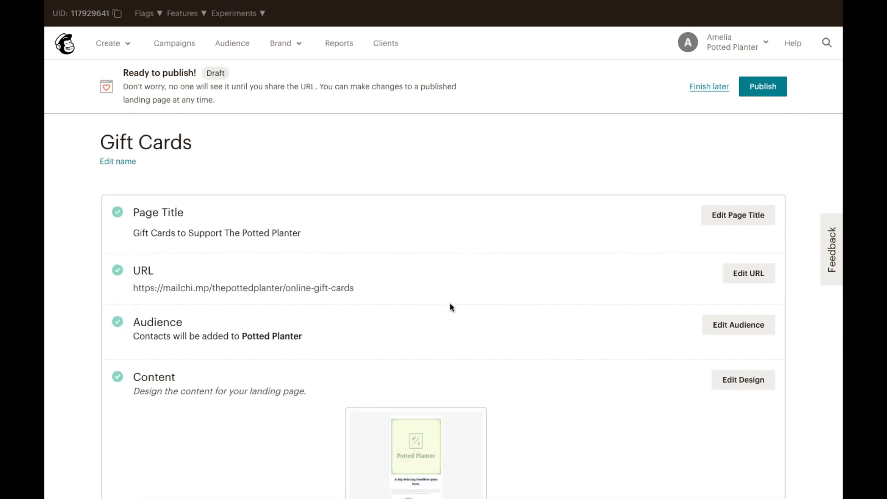
scroll(451, 306, "up", 1)
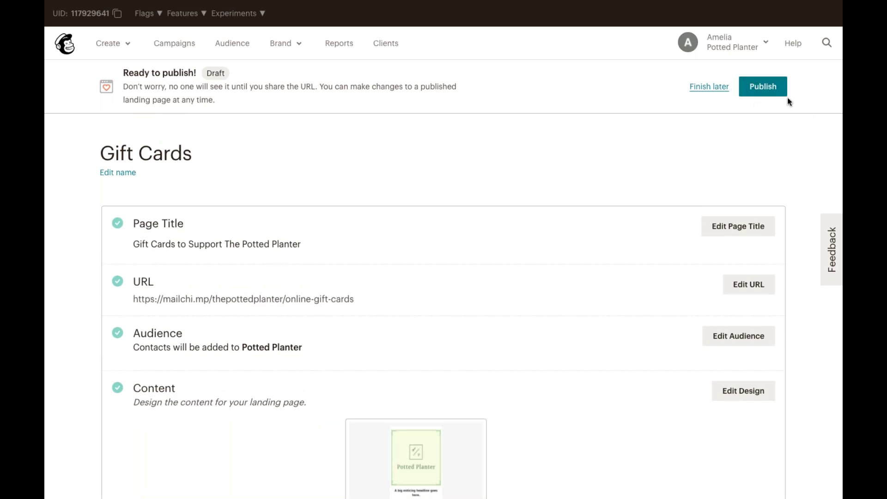
left_click(764, 87)
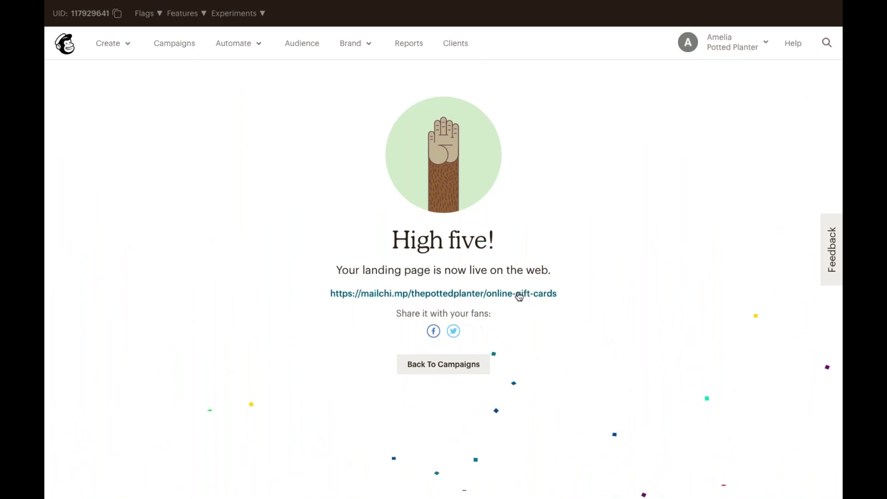
Step: Open the published landing page from its live URL and look through its content
left_click(519, 293)
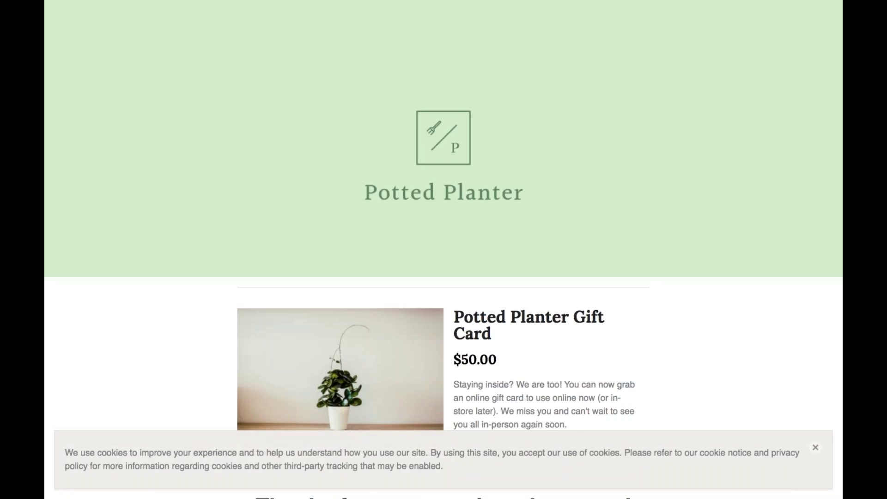
scroll(443, 231, "down", 2)
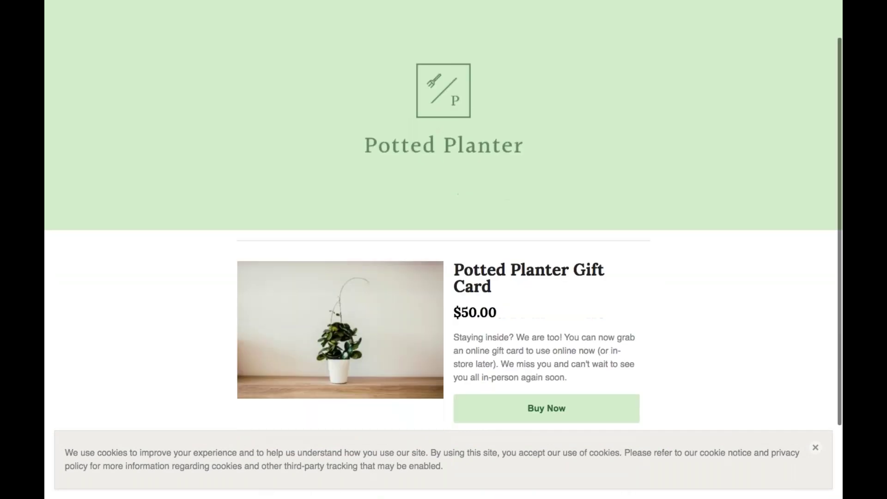
scroll(547, 298, "down", 3)
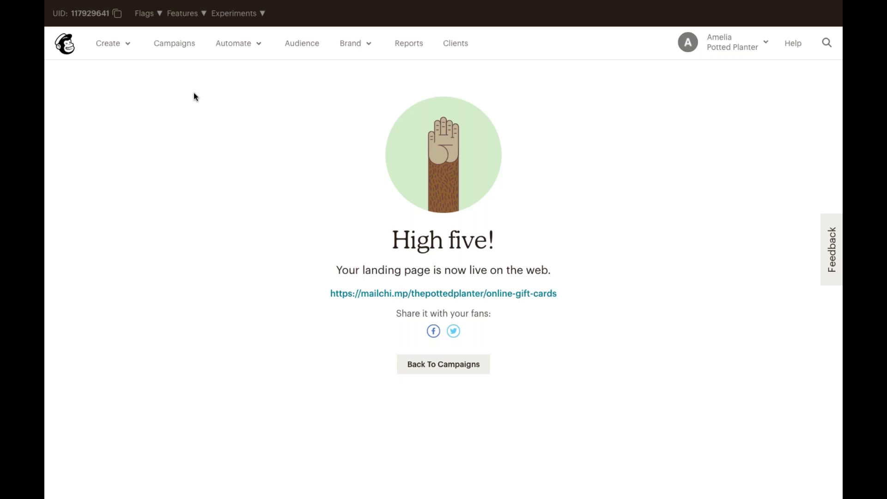
Step: View the Campaigns list with the Gift Cards landing page and switch to the "Promote your landing page" slide
left_click(171, 46)
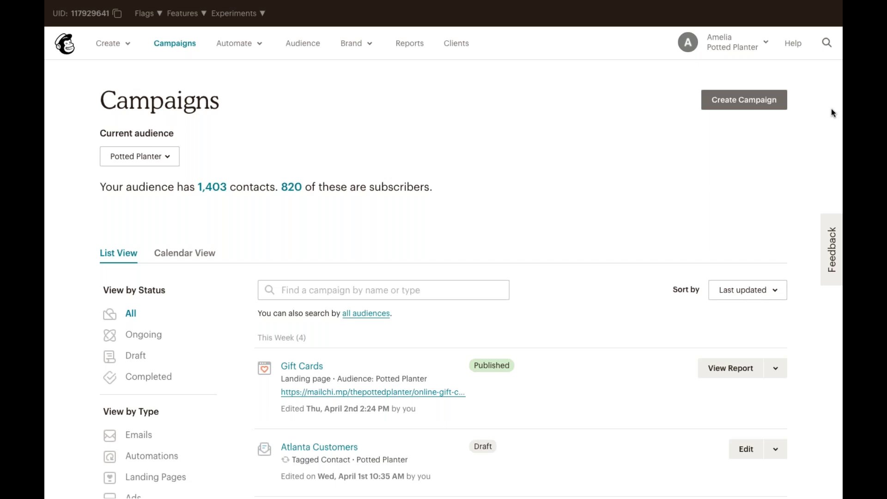
key("ctrl+Left")
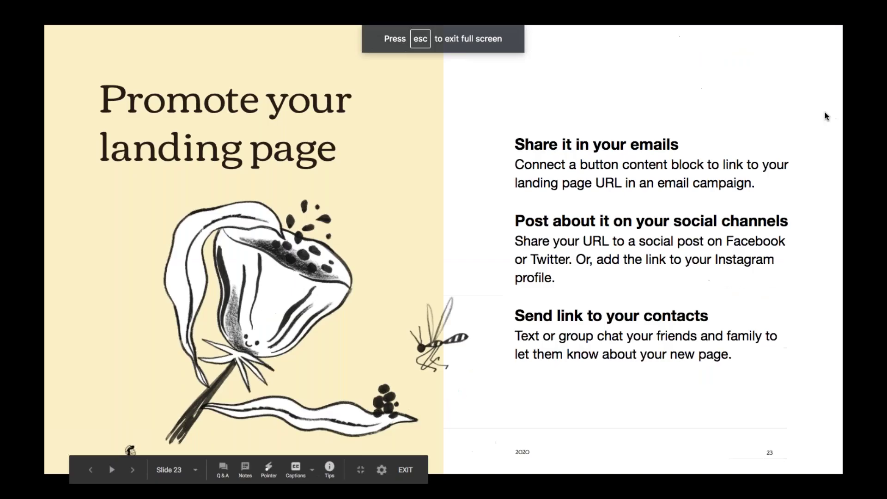